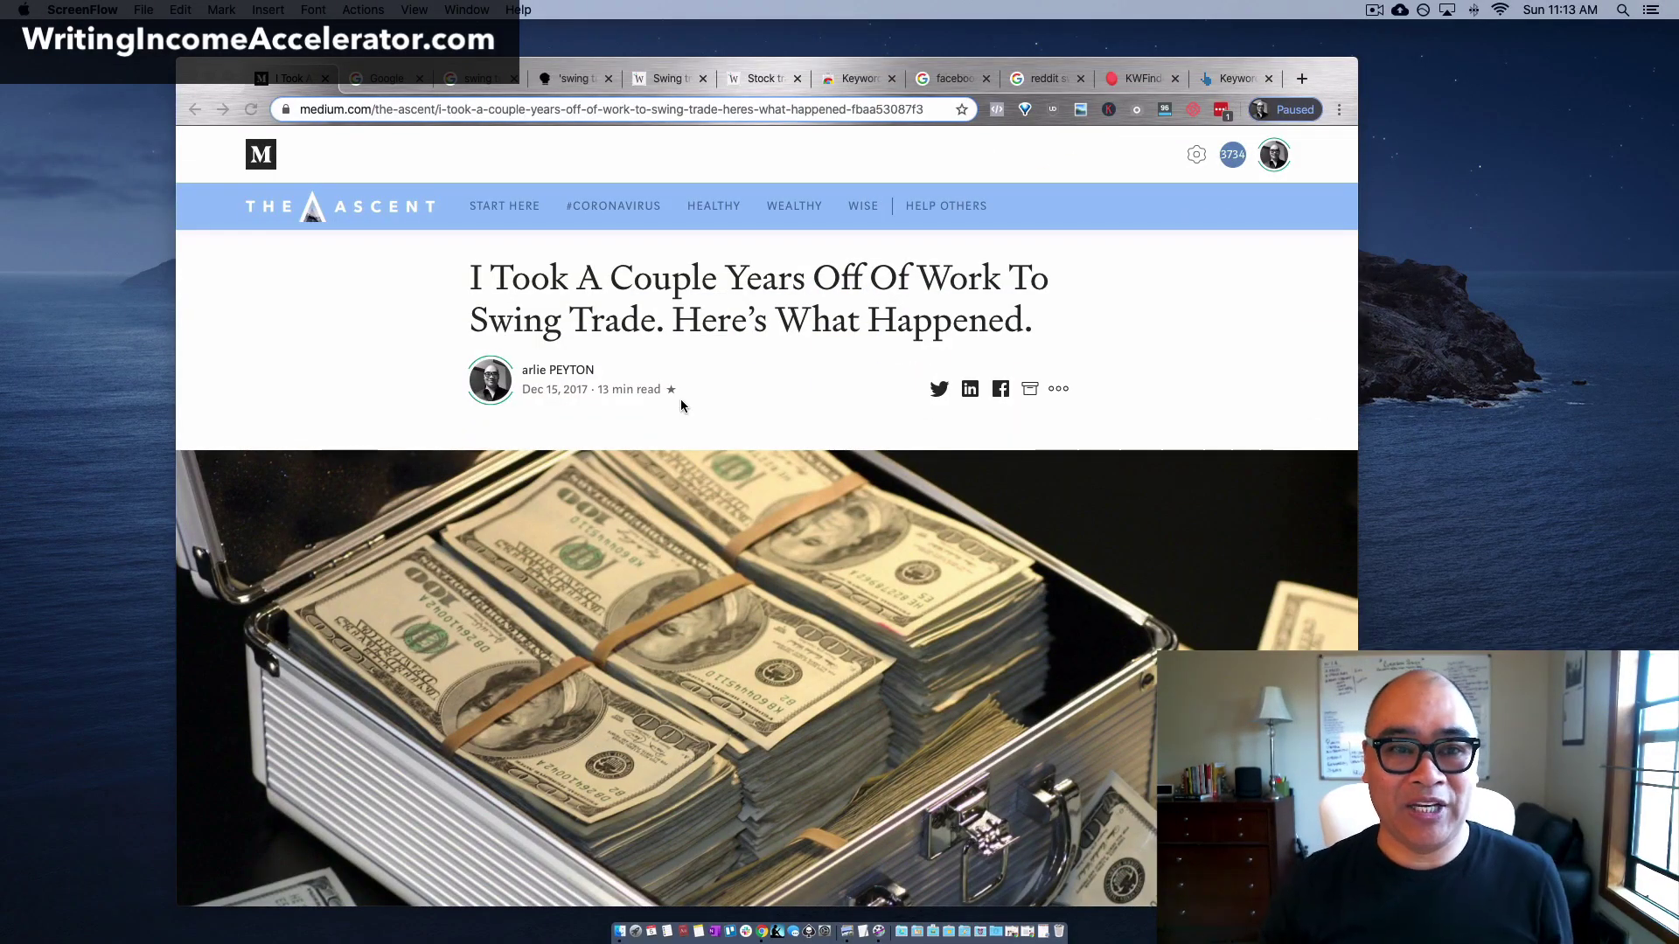
- Skim the Medium swing trading article, then switch to Google showing 'swing trading' suggestions
left_click(377, 79)
left_click(283, 84)
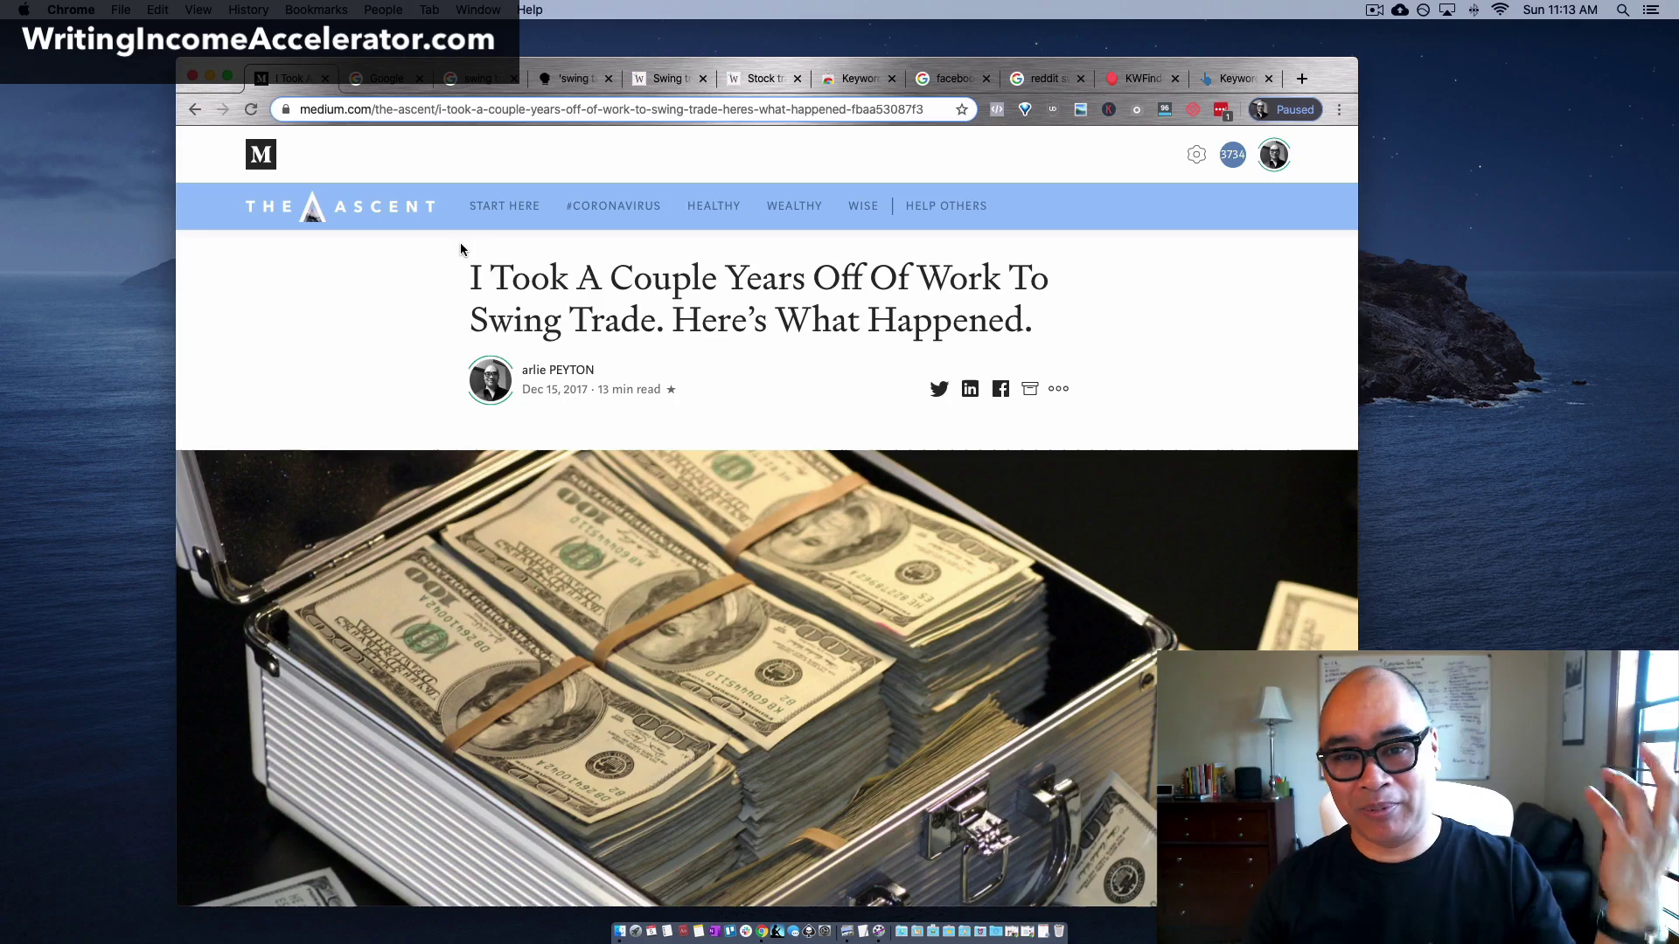
scroll(461, 249, "down", 20)
scroll(461, 249, "down", 10)
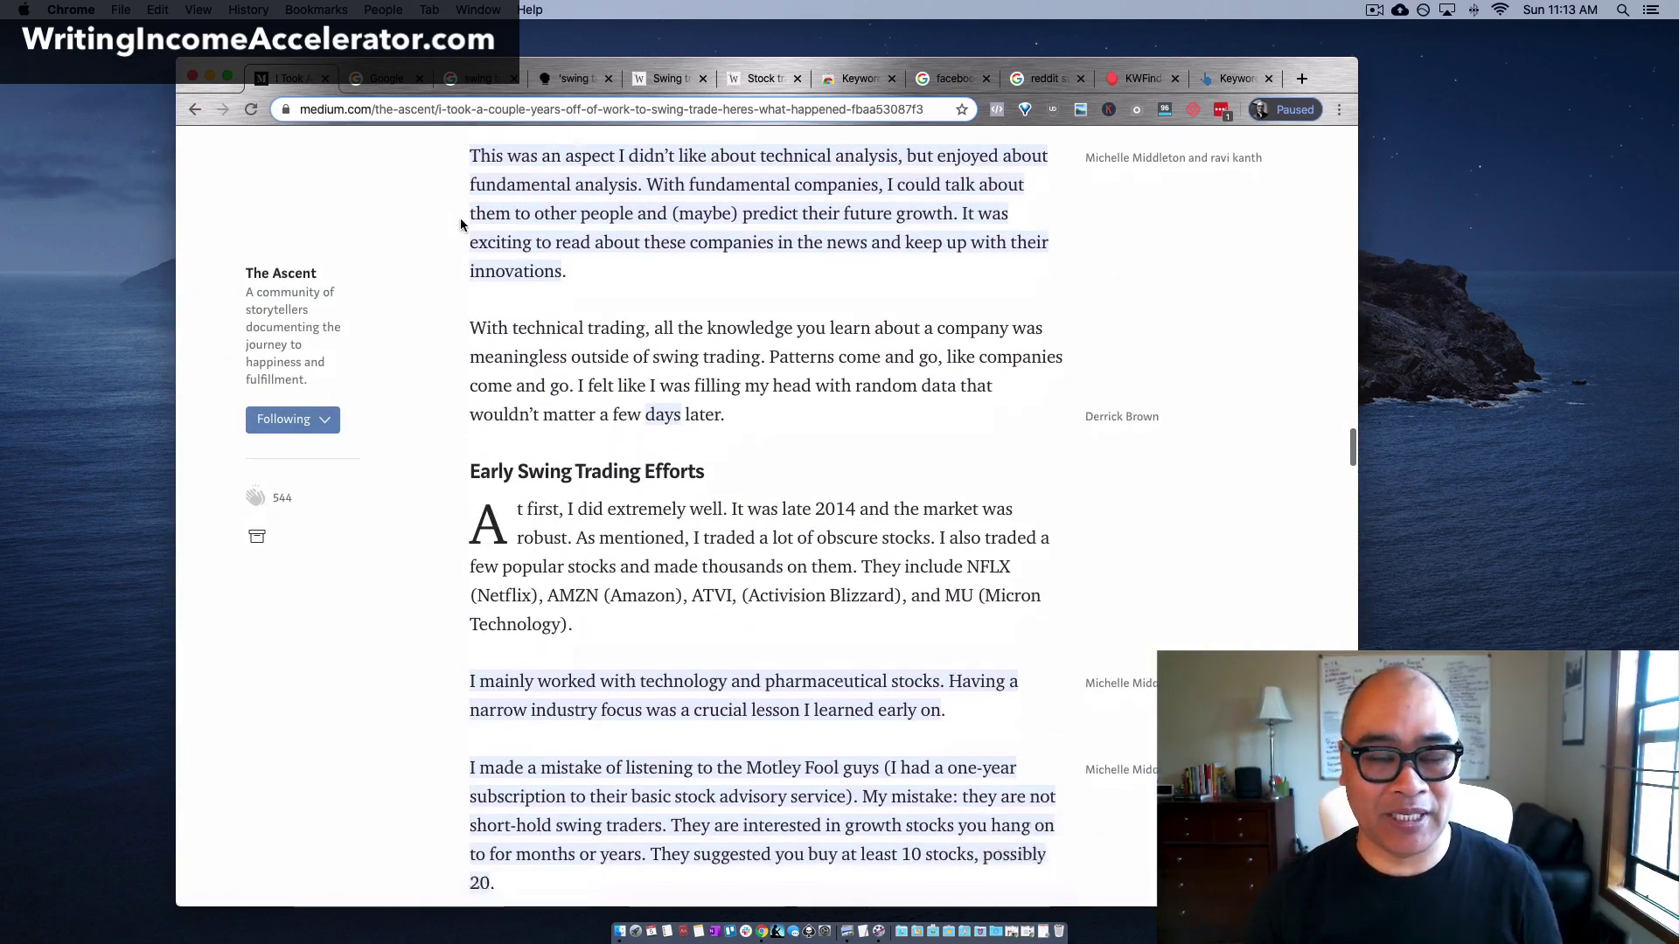
scroll(585, 800, "up", 20)
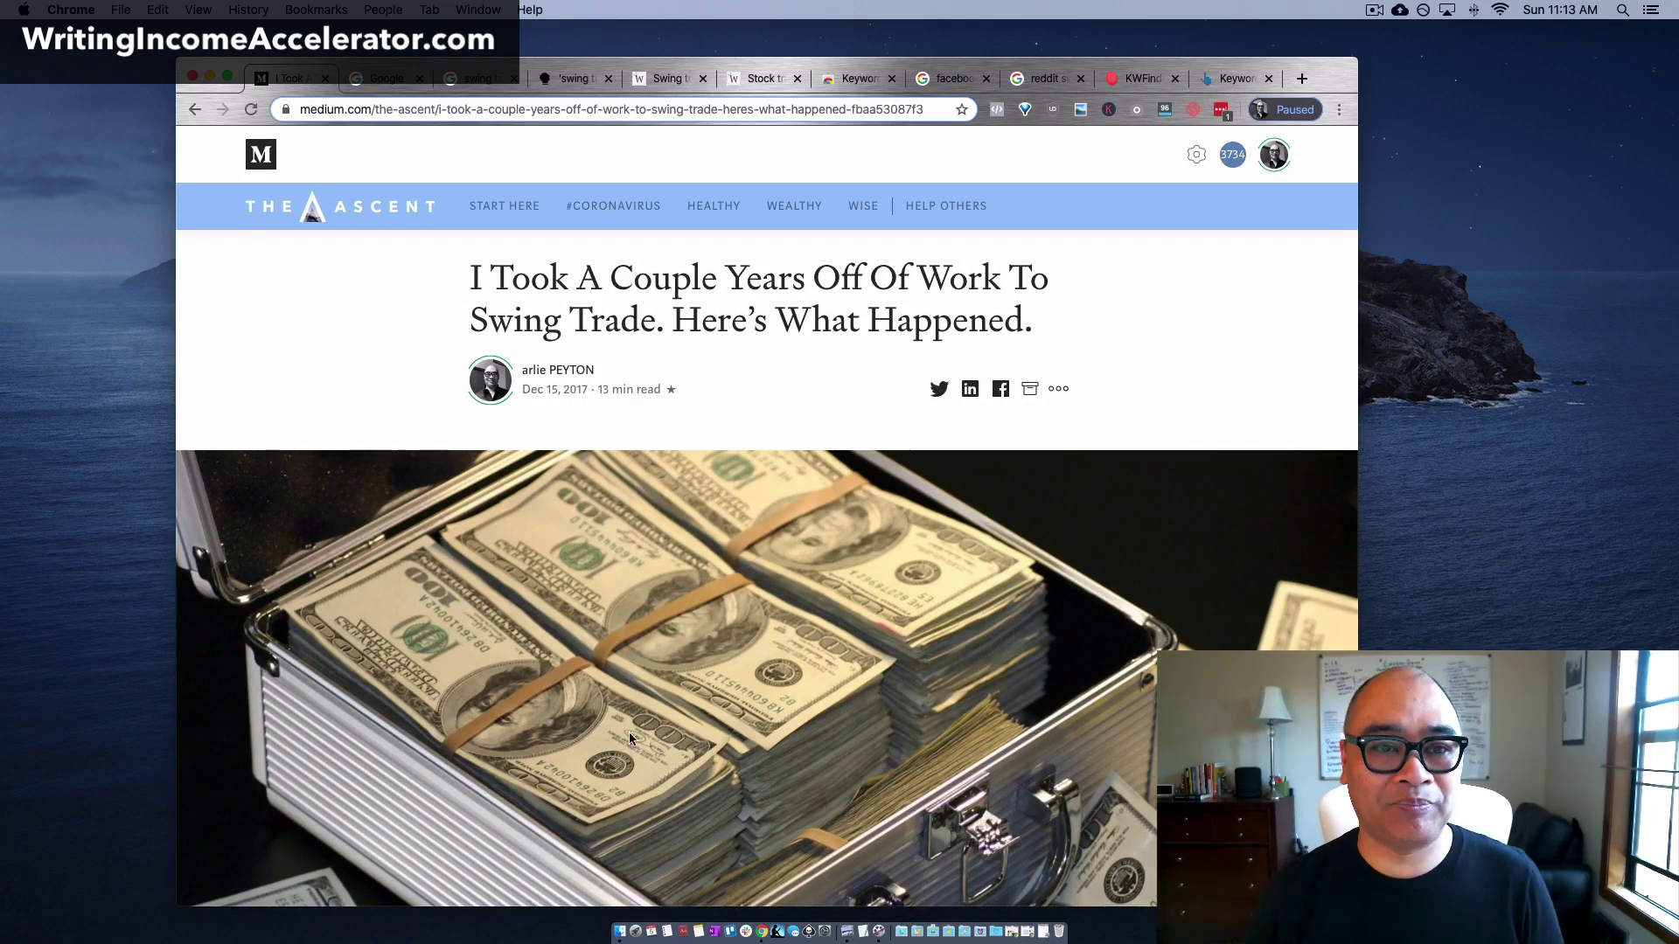
left_click(395, 85)
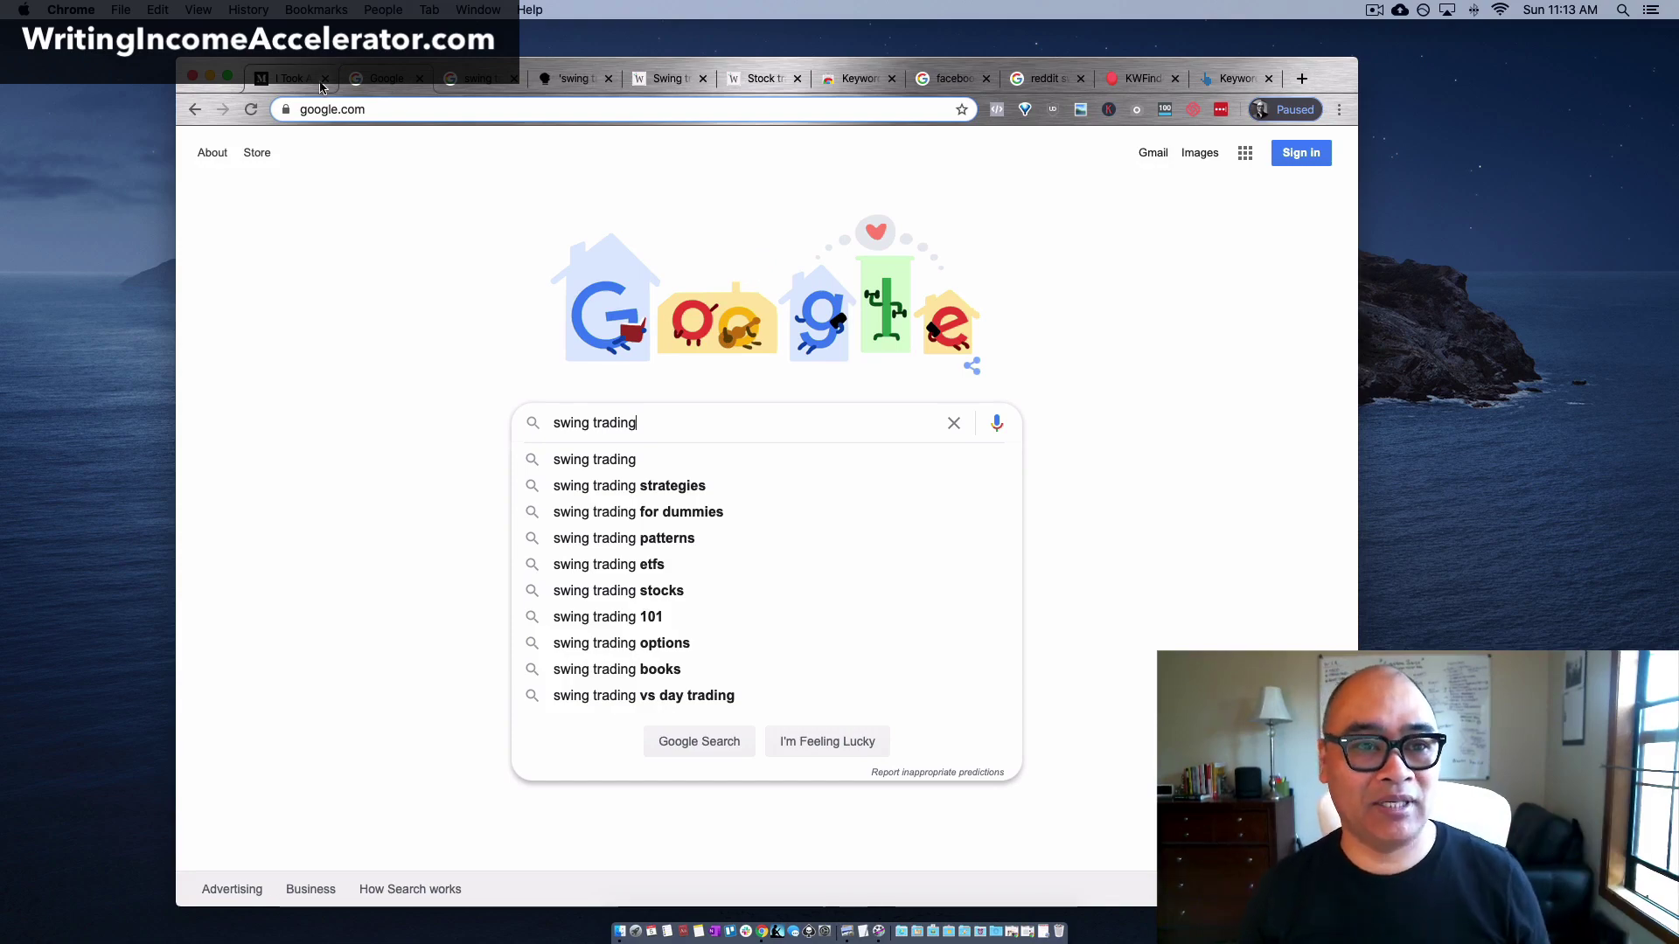
left_click(292, 85)
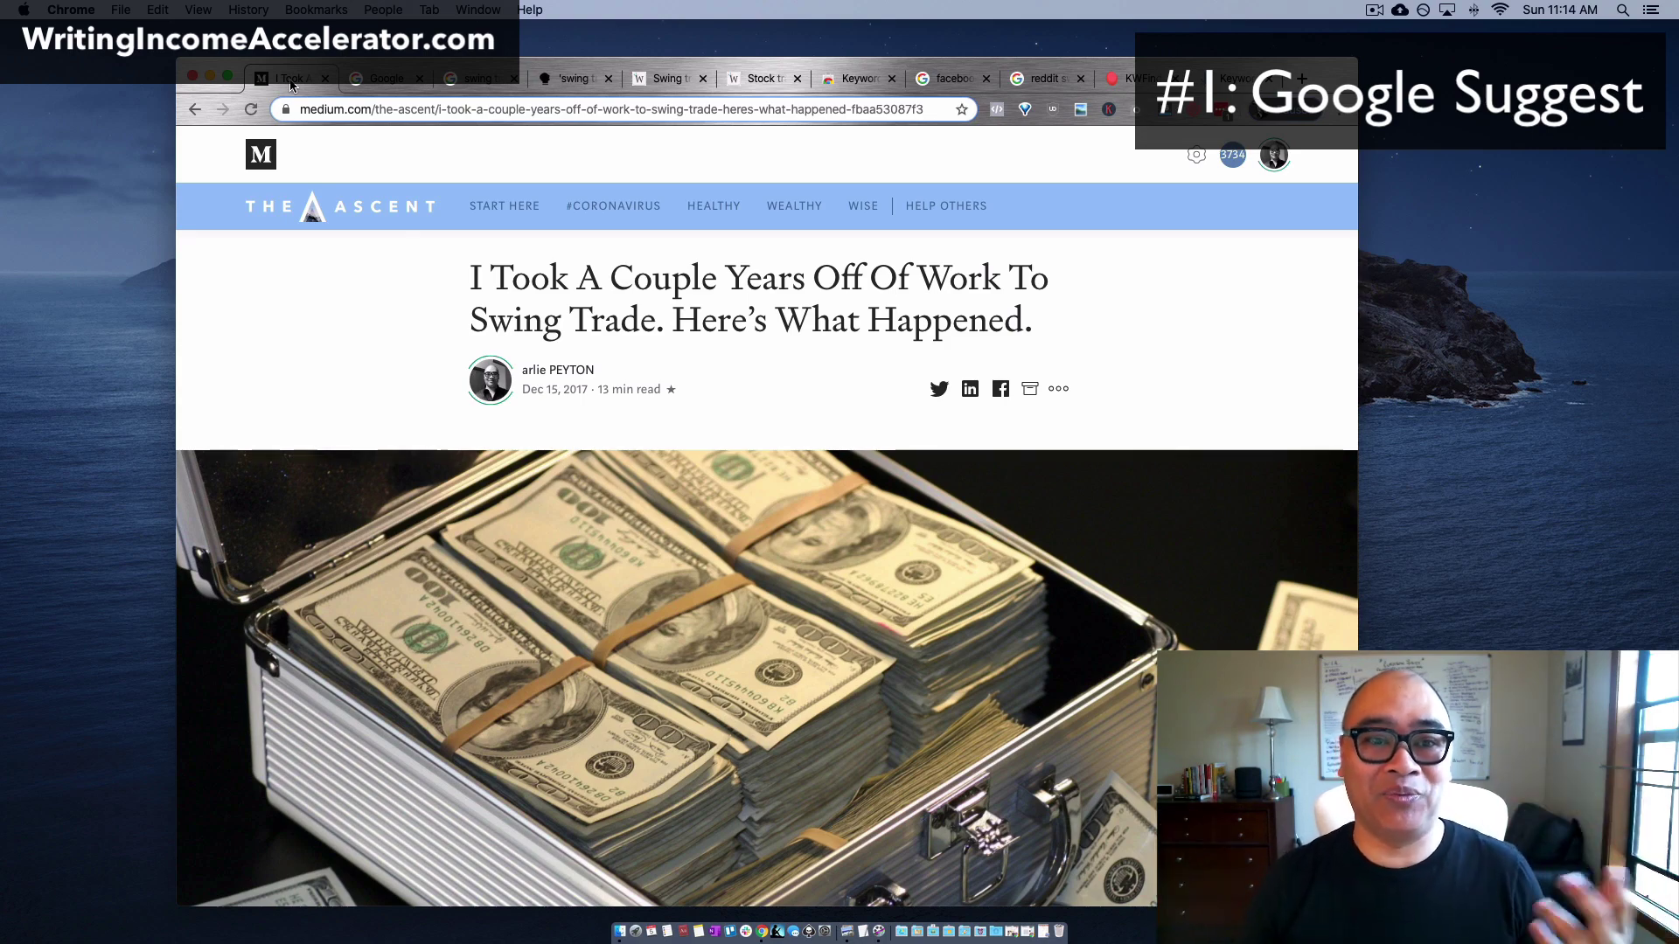
left_click(398, 84)
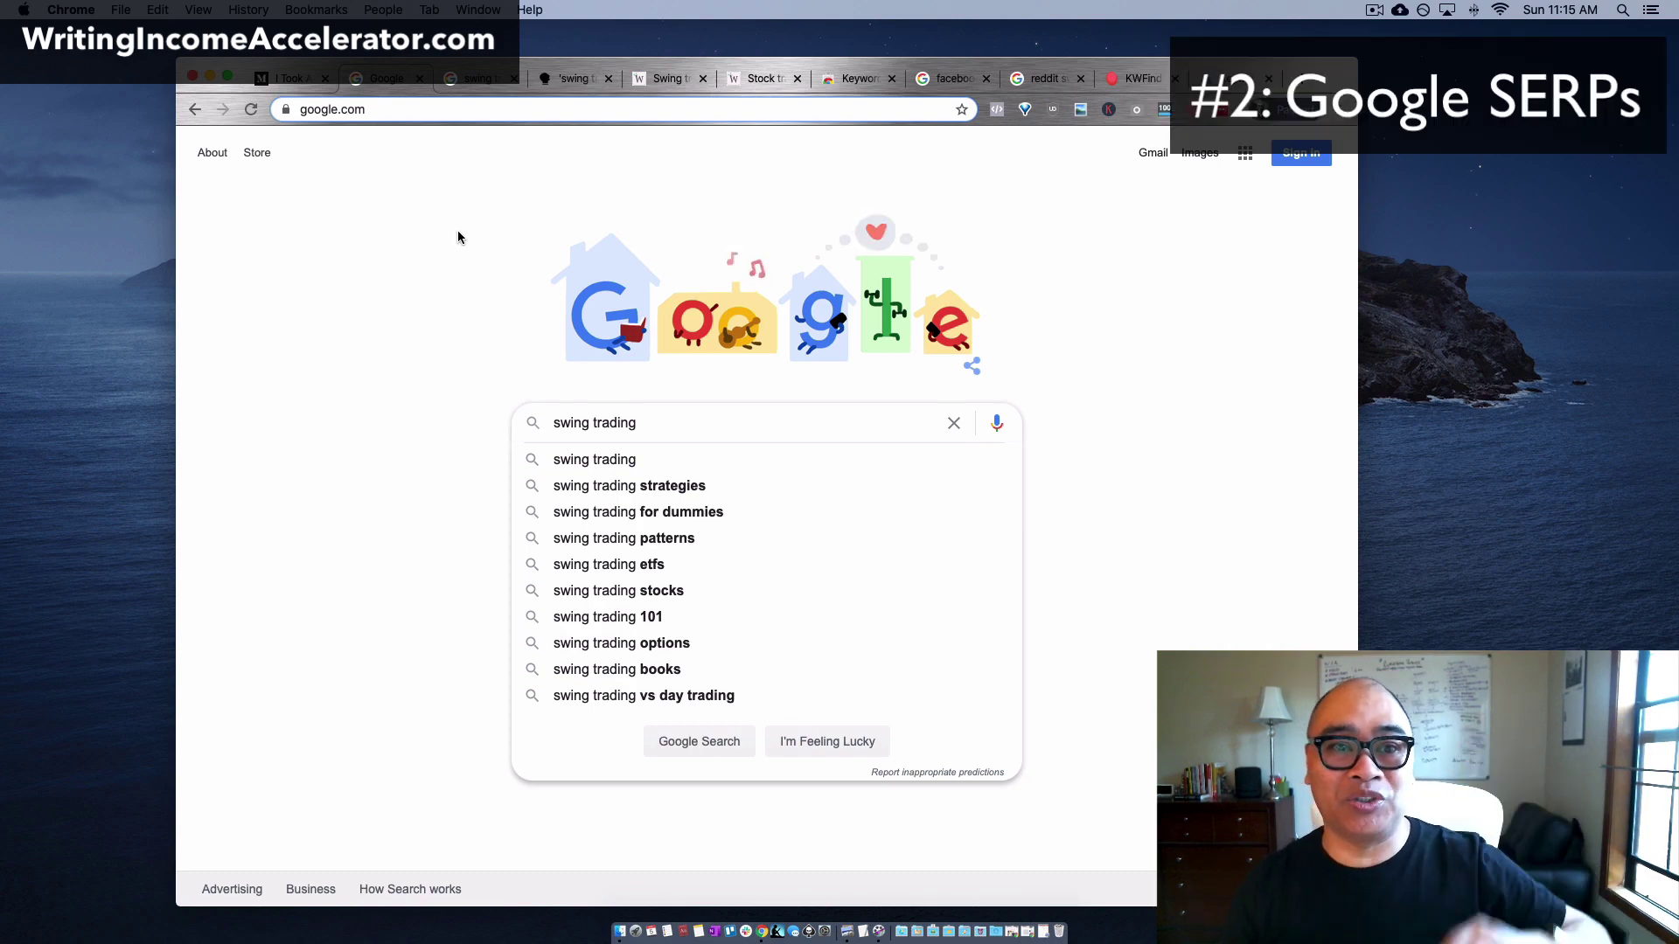
- Open Google's 'swing trading' results and scroll to related searches like basics, forex, indicators
left_click(475, 80)
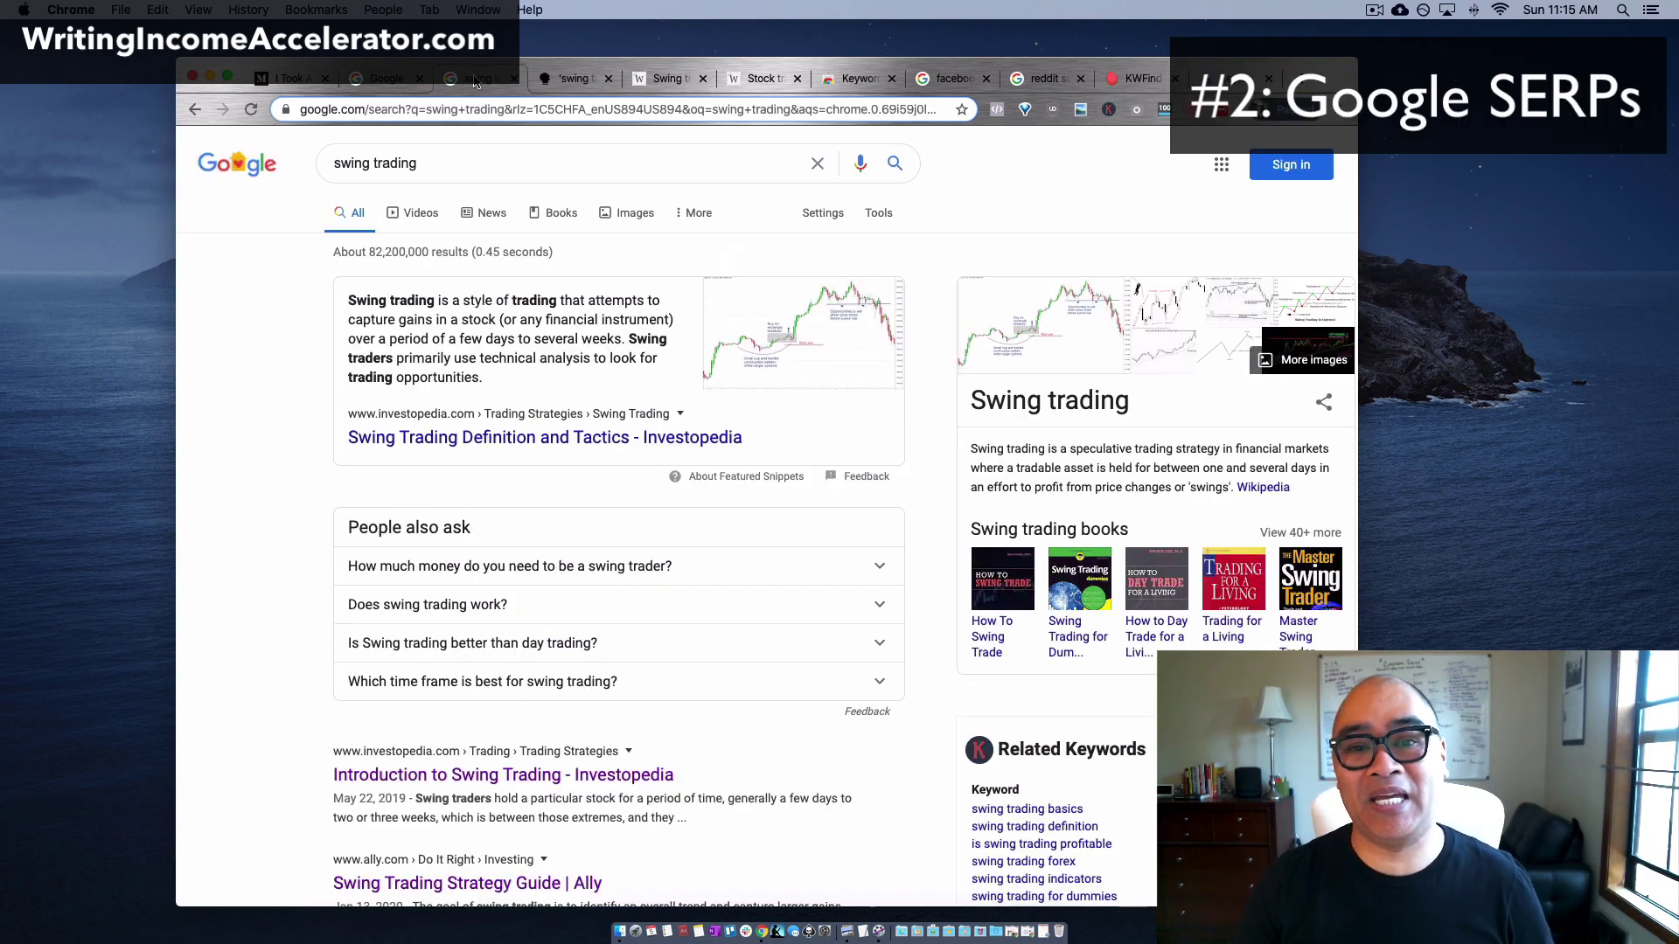
left_click(442, 163)
left_click(270, 289)
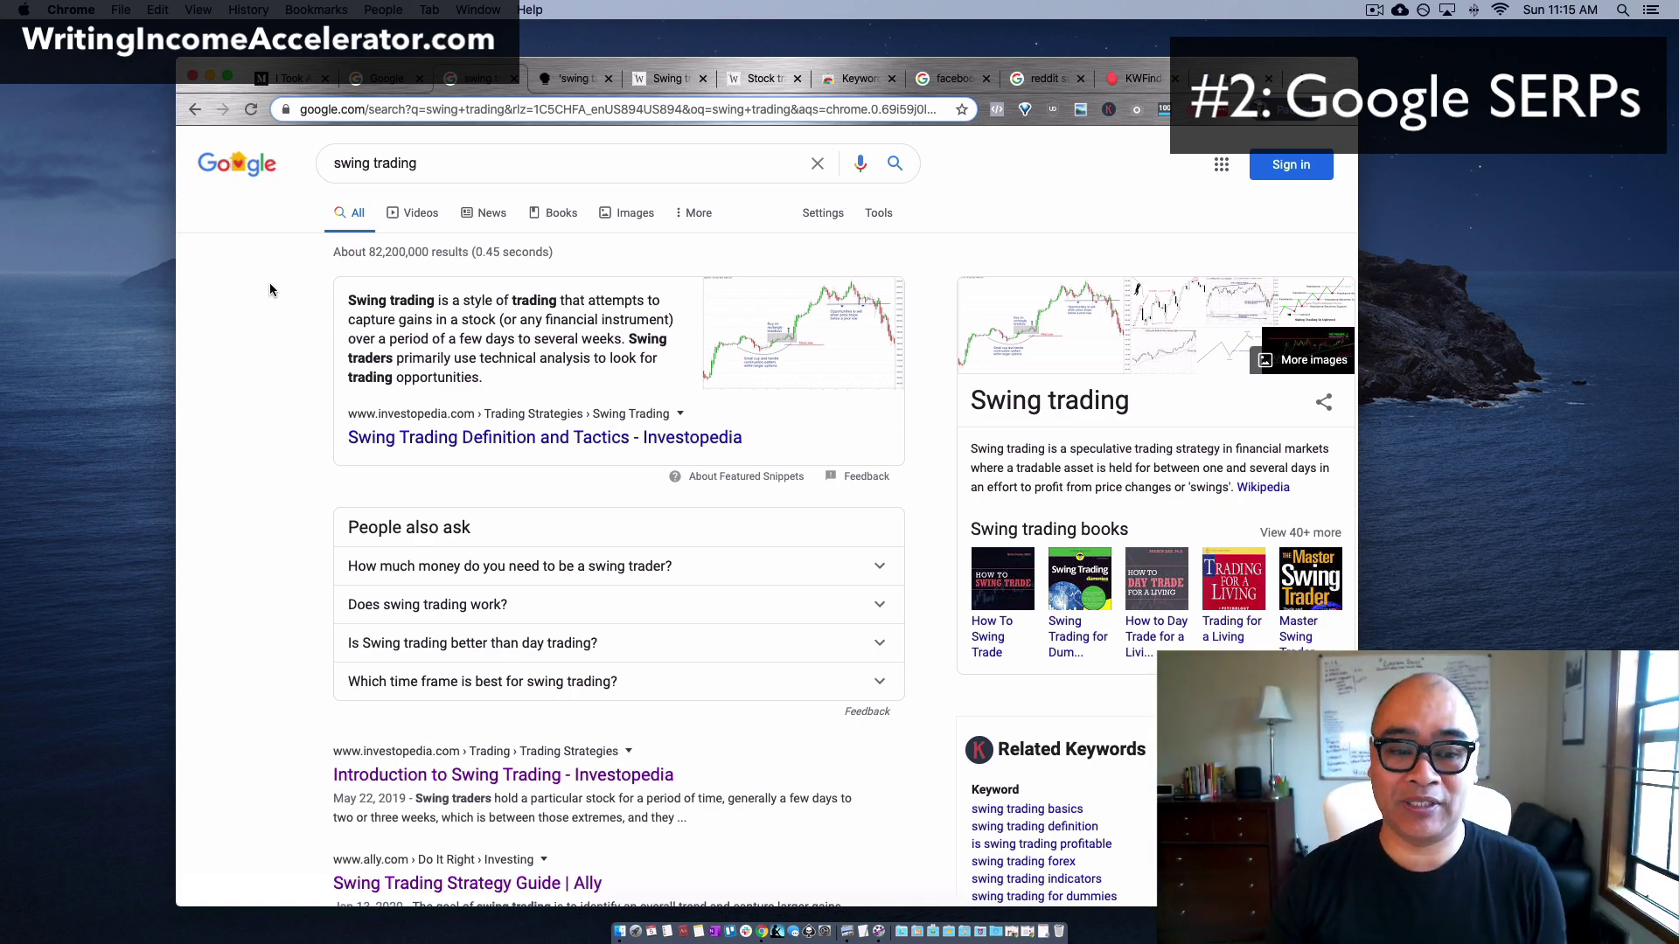
scroll(270, 289, "down", 10)
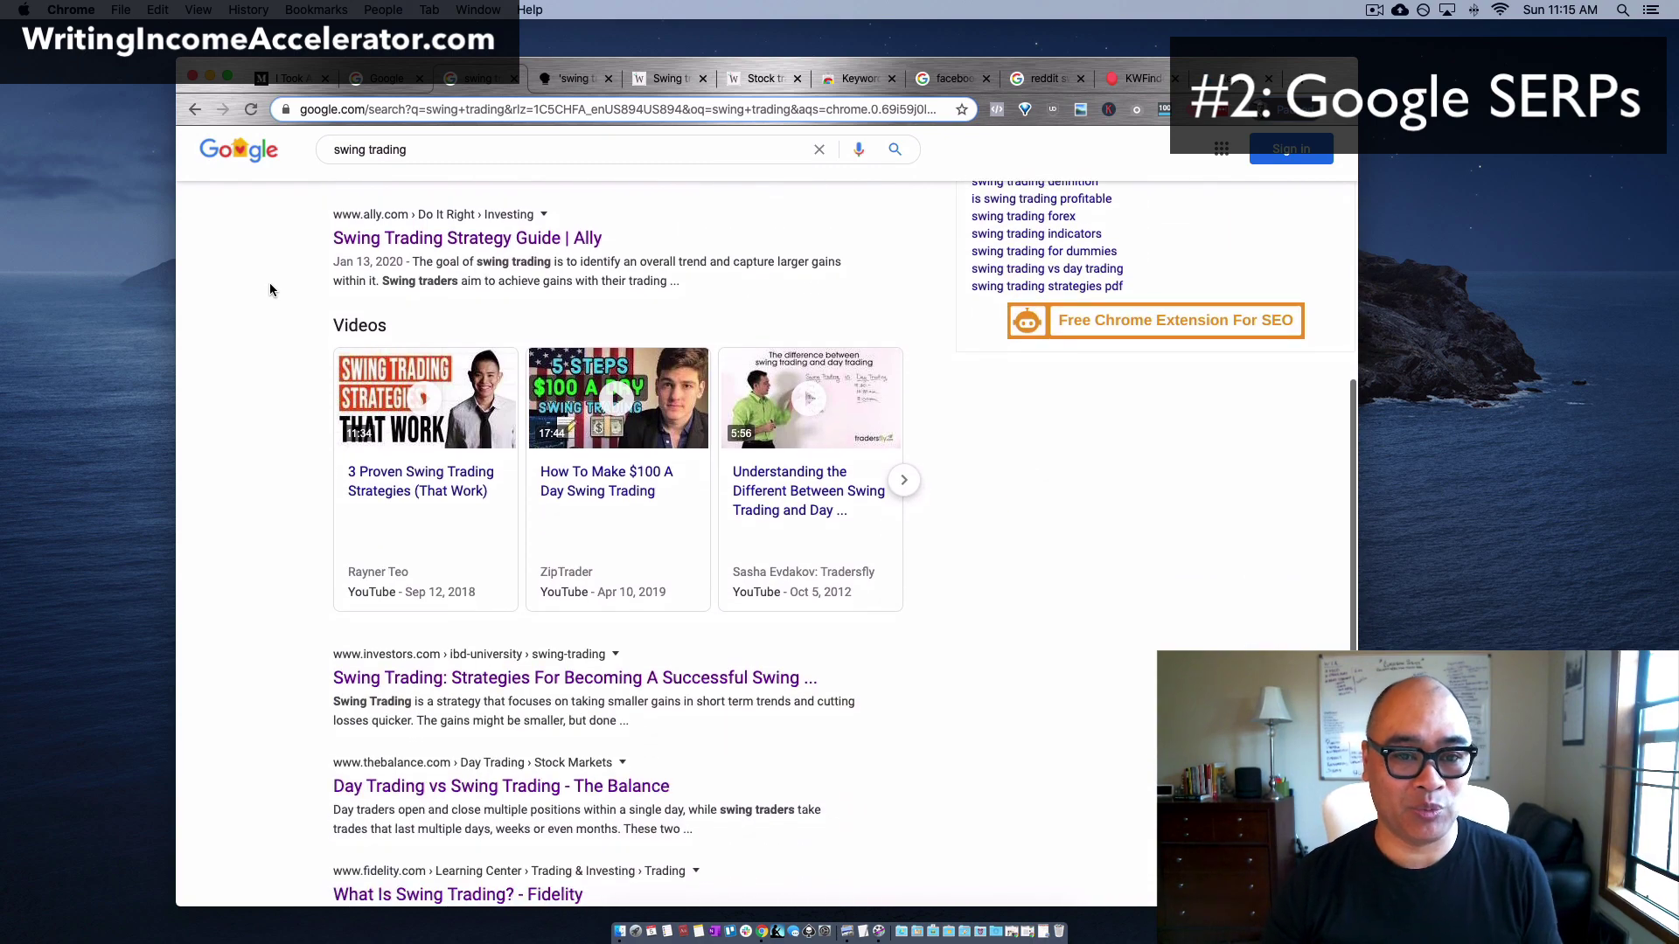
scroll(270, 290, "up", 3)
scroll(270, 290, "down", 5)
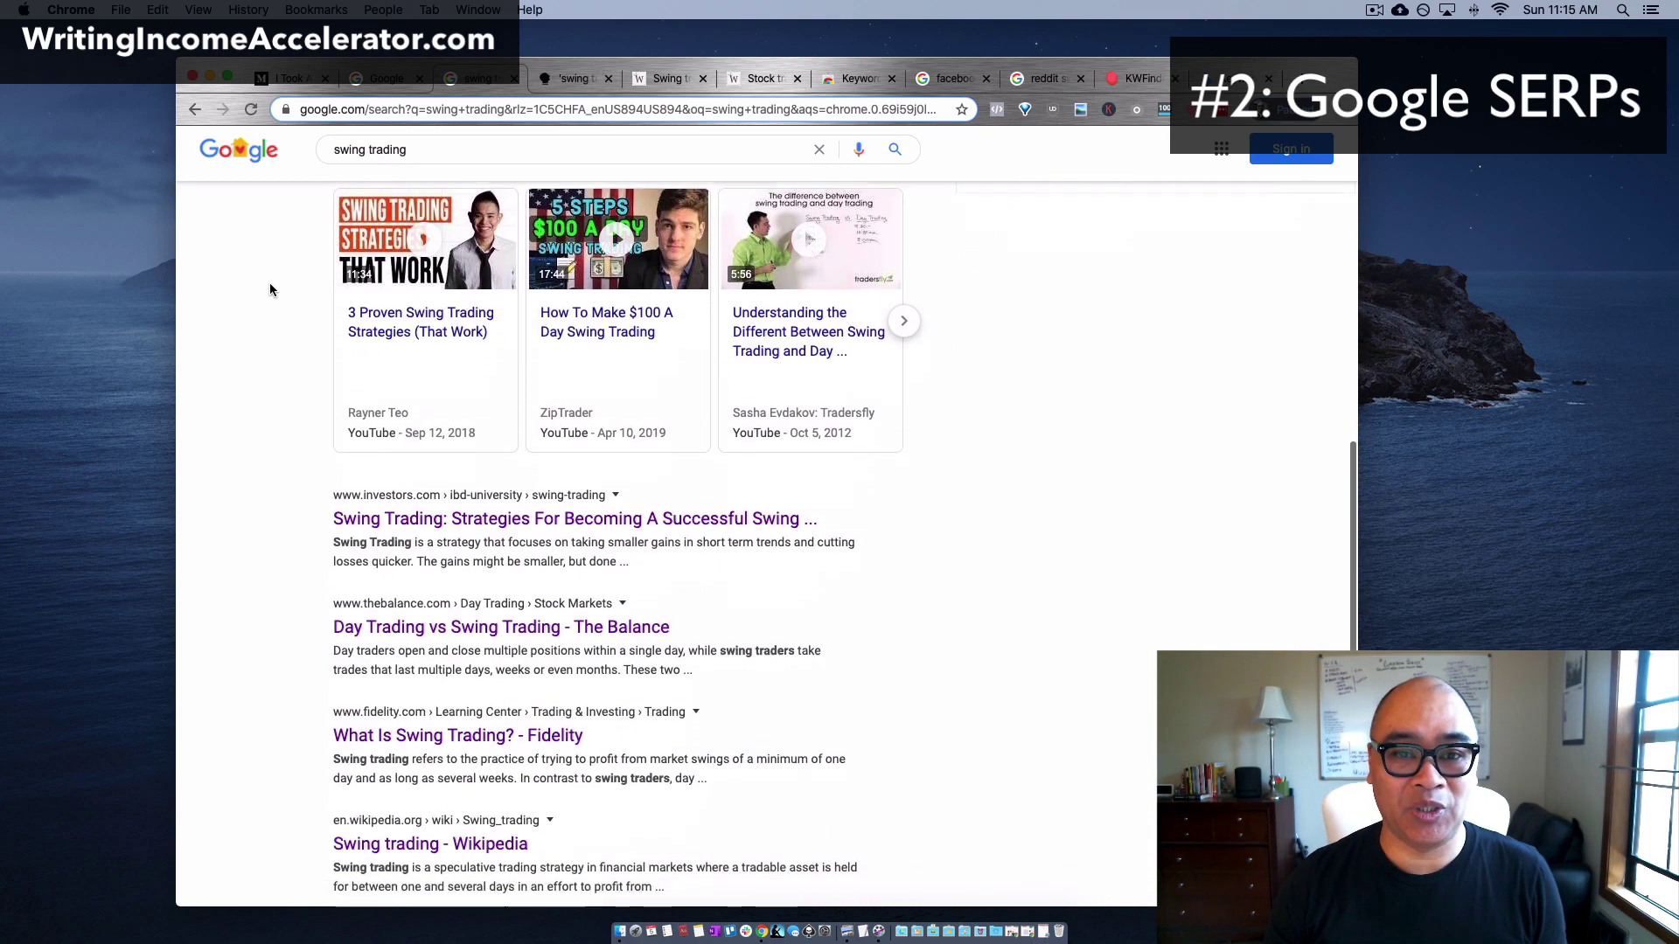
scroll(269, 290, "down", 5)
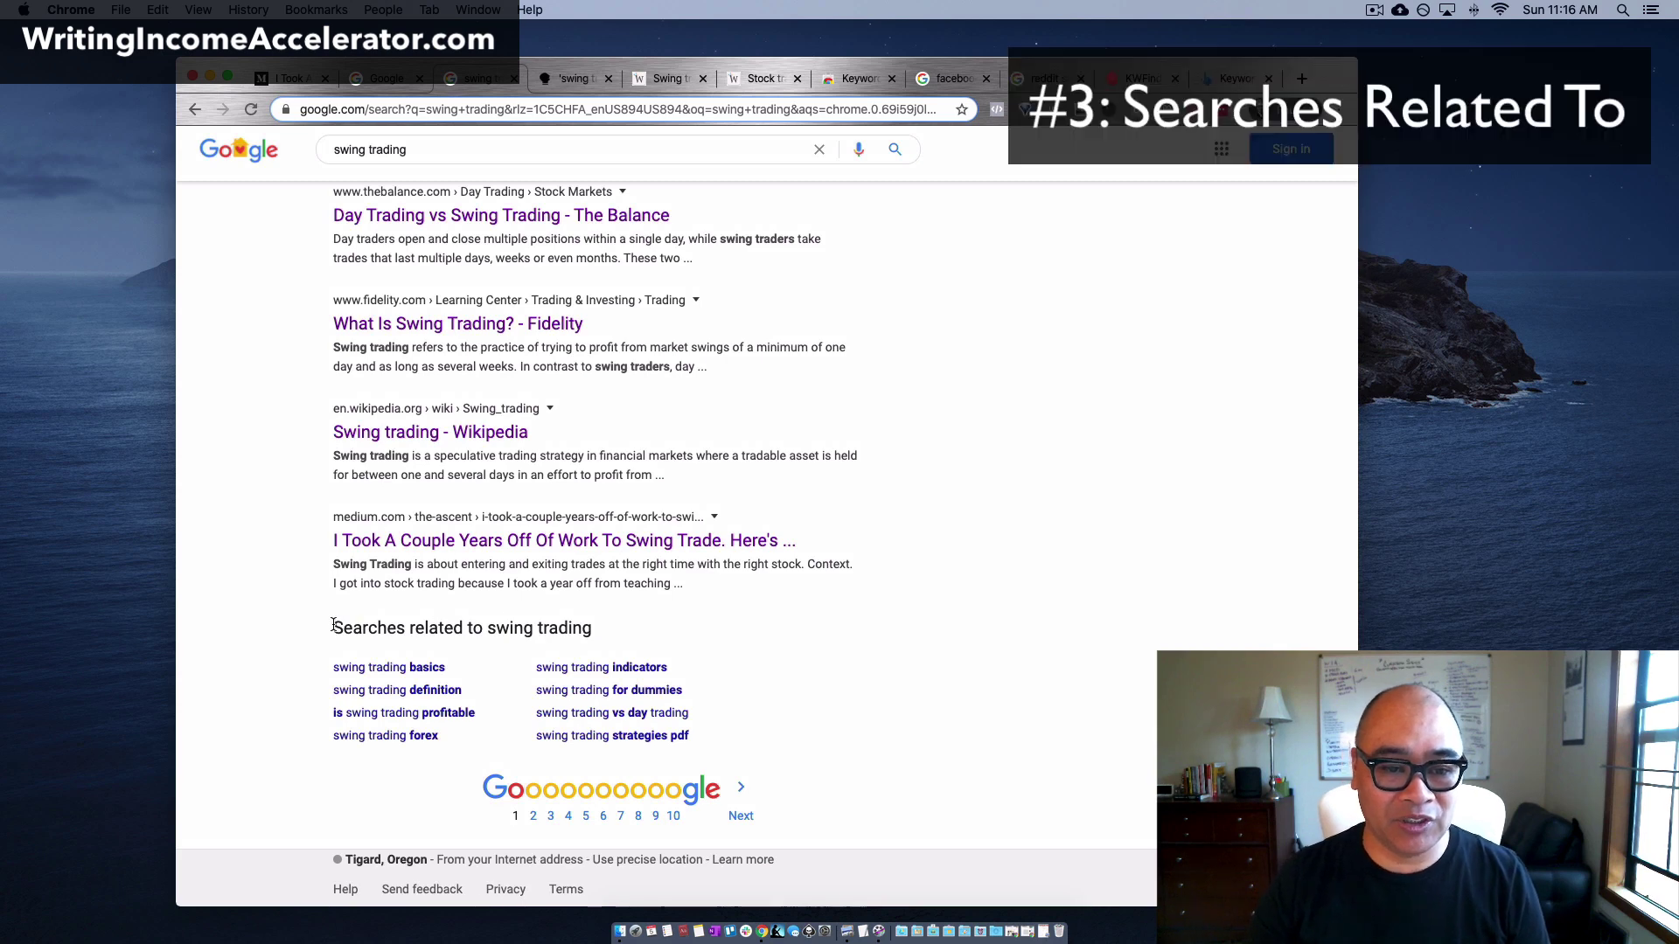
left_click_drag(333, 630, 478, 617)
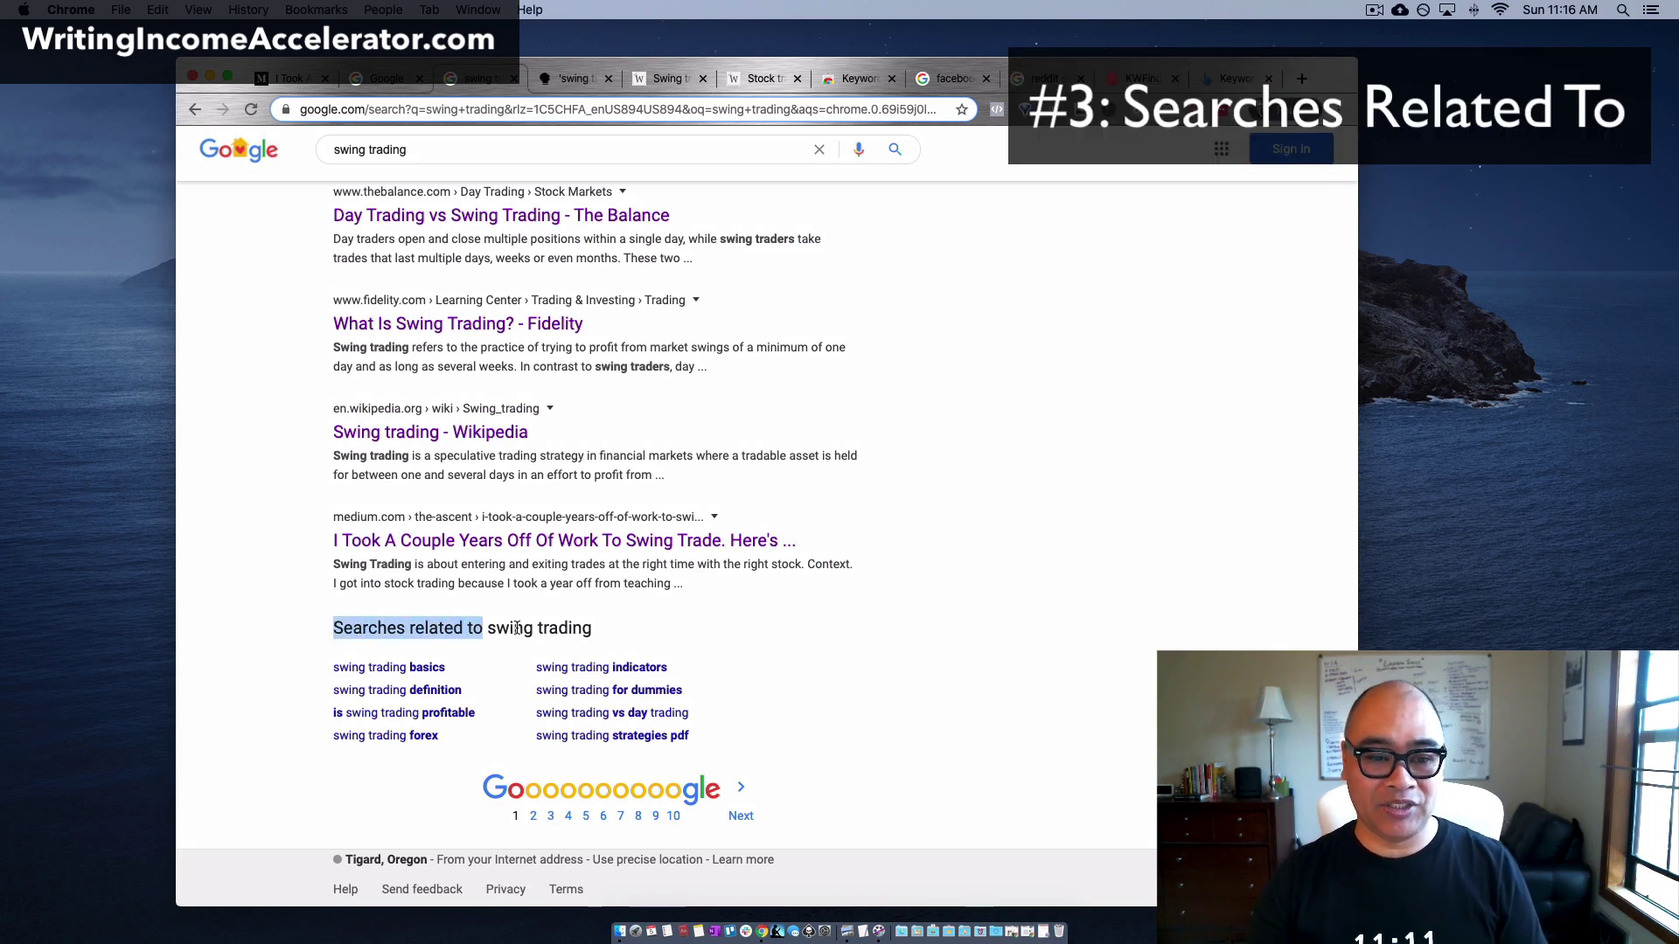
left_click_drag(328, 651, 750, 754)
left_click(902, 716)
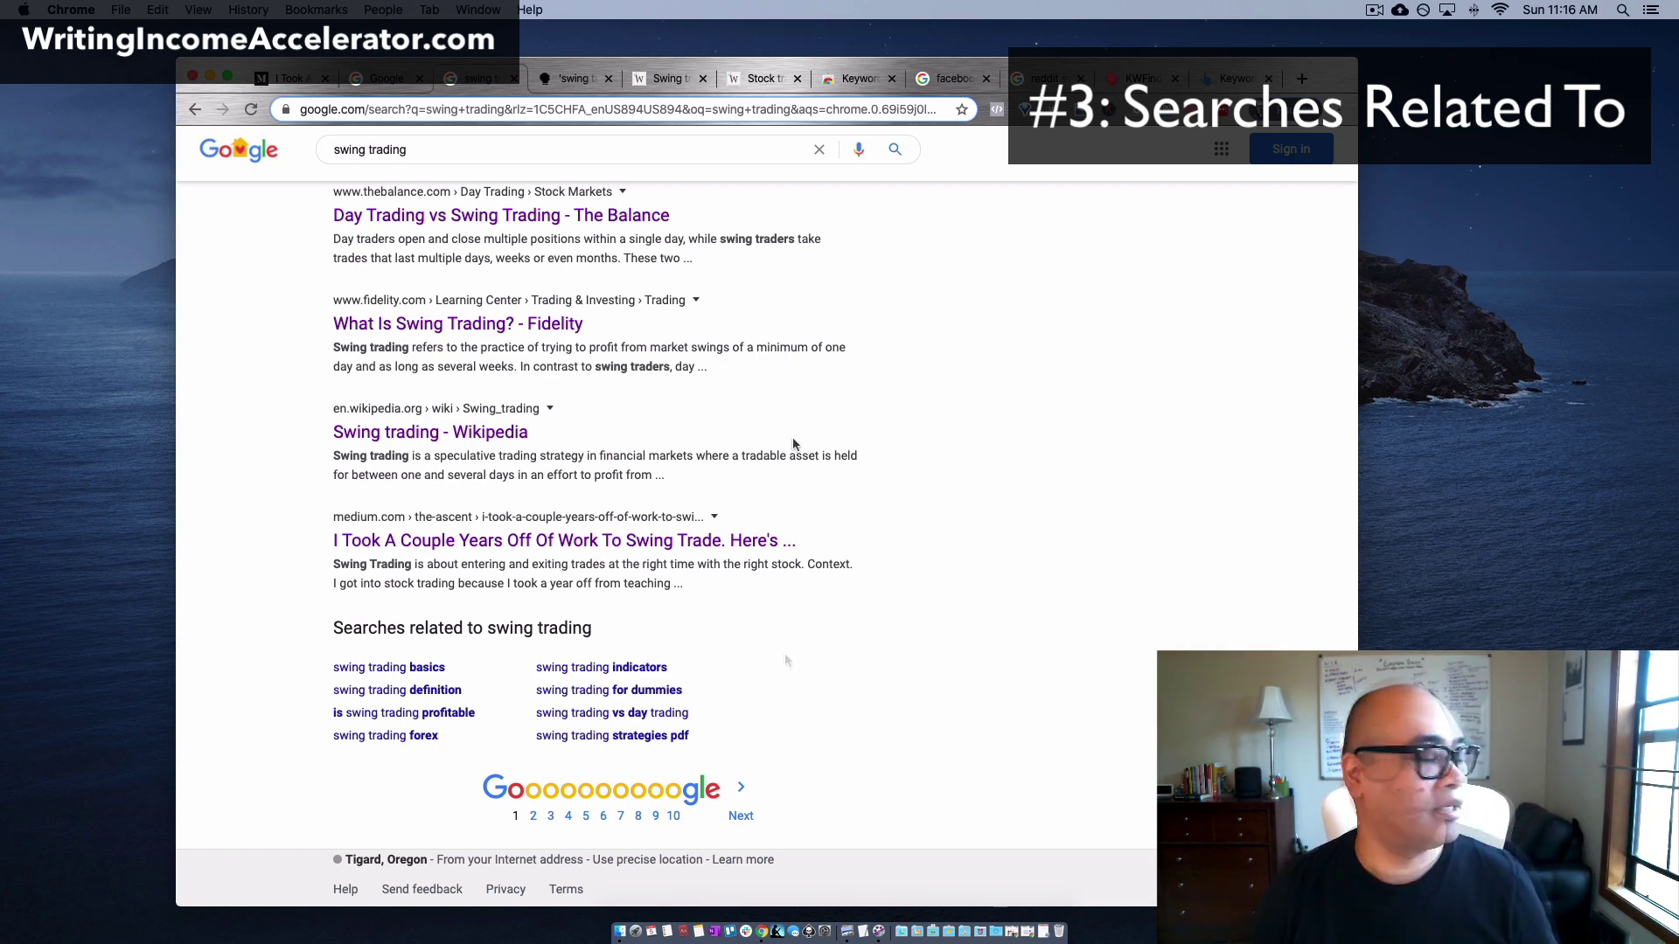
- Move the Keywords Everywhere store tab further left, then return to the swing trading results
scroll(793, 445, "up", 20)
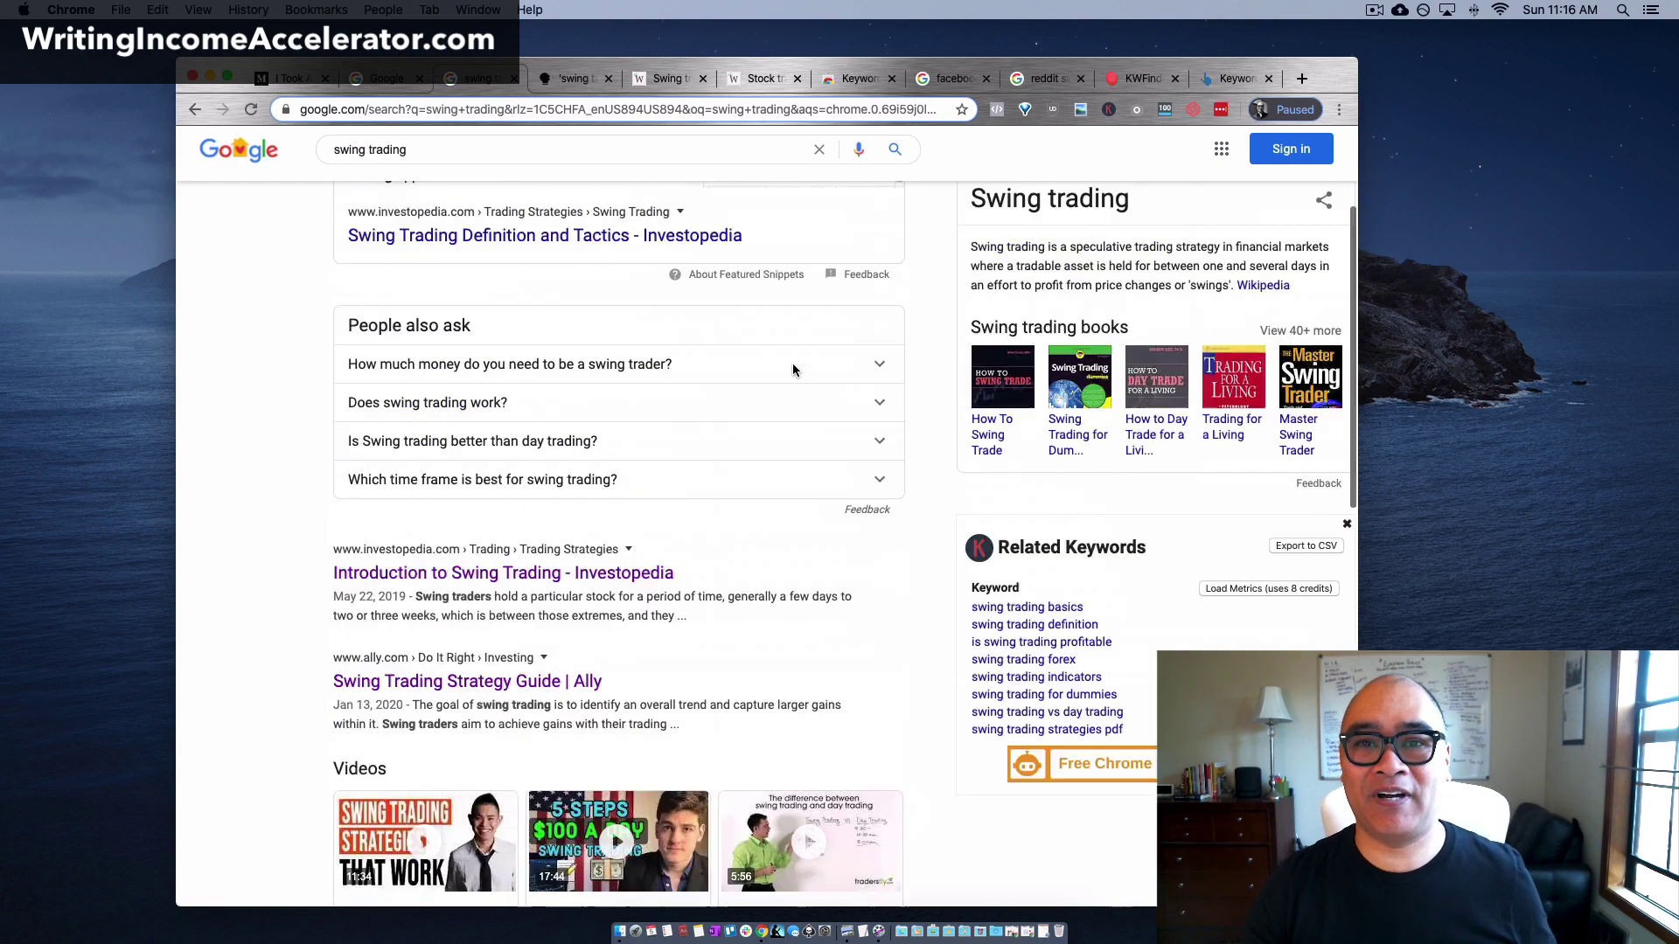
scroll(968, 463, "down", 4)
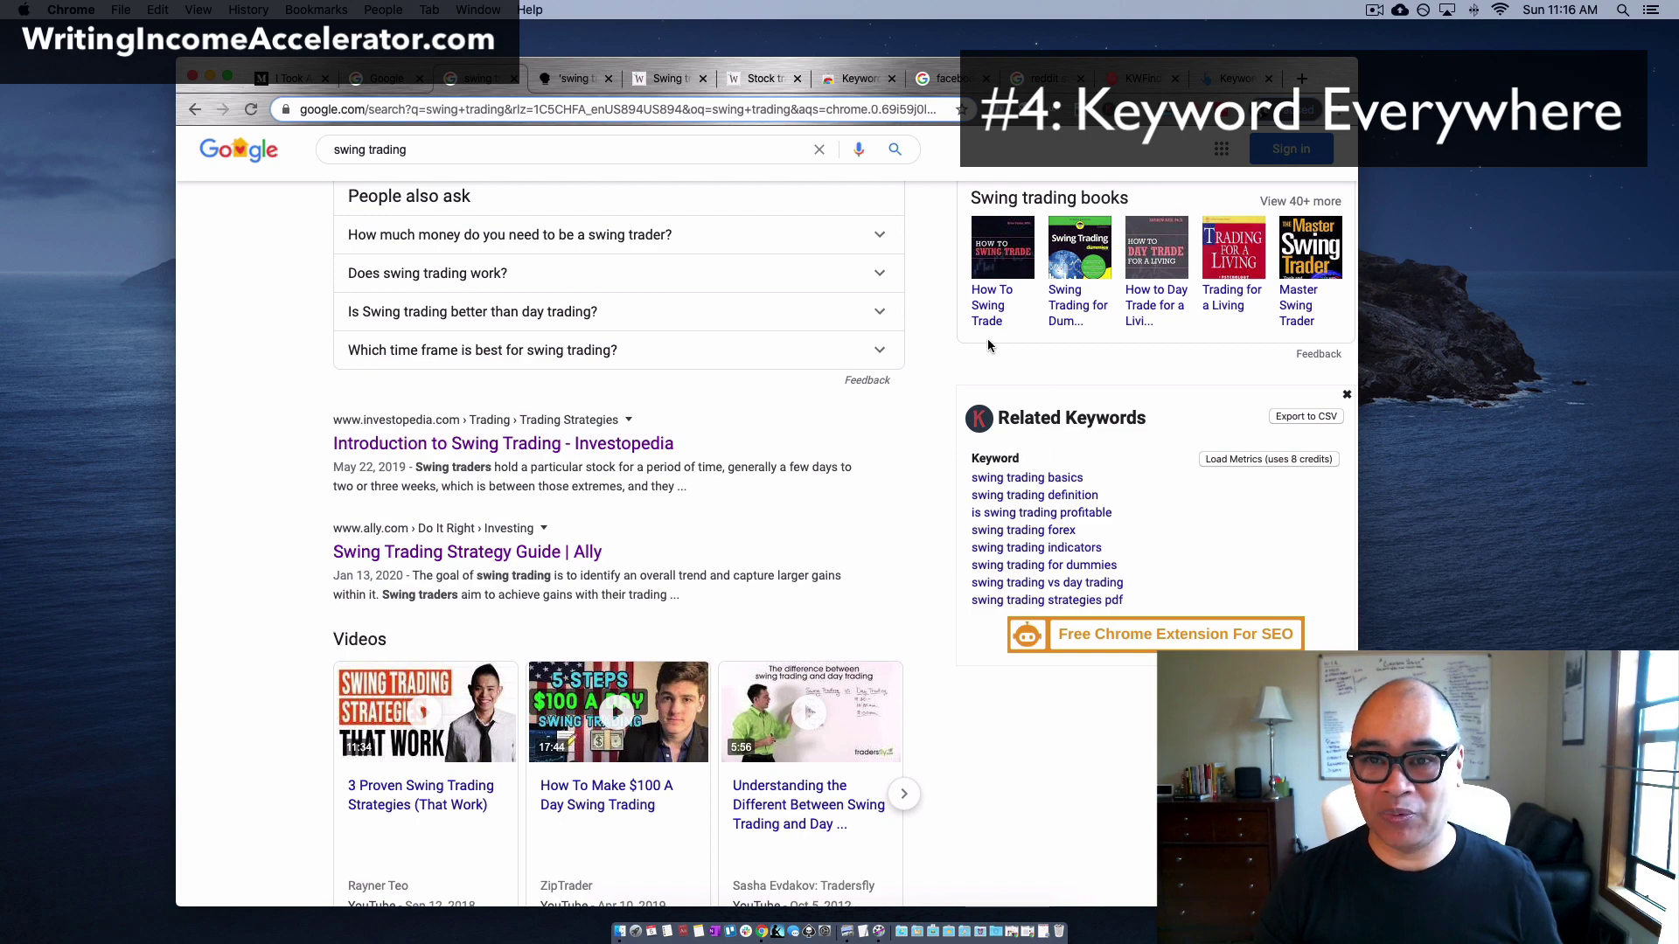
left_click(855, 77)
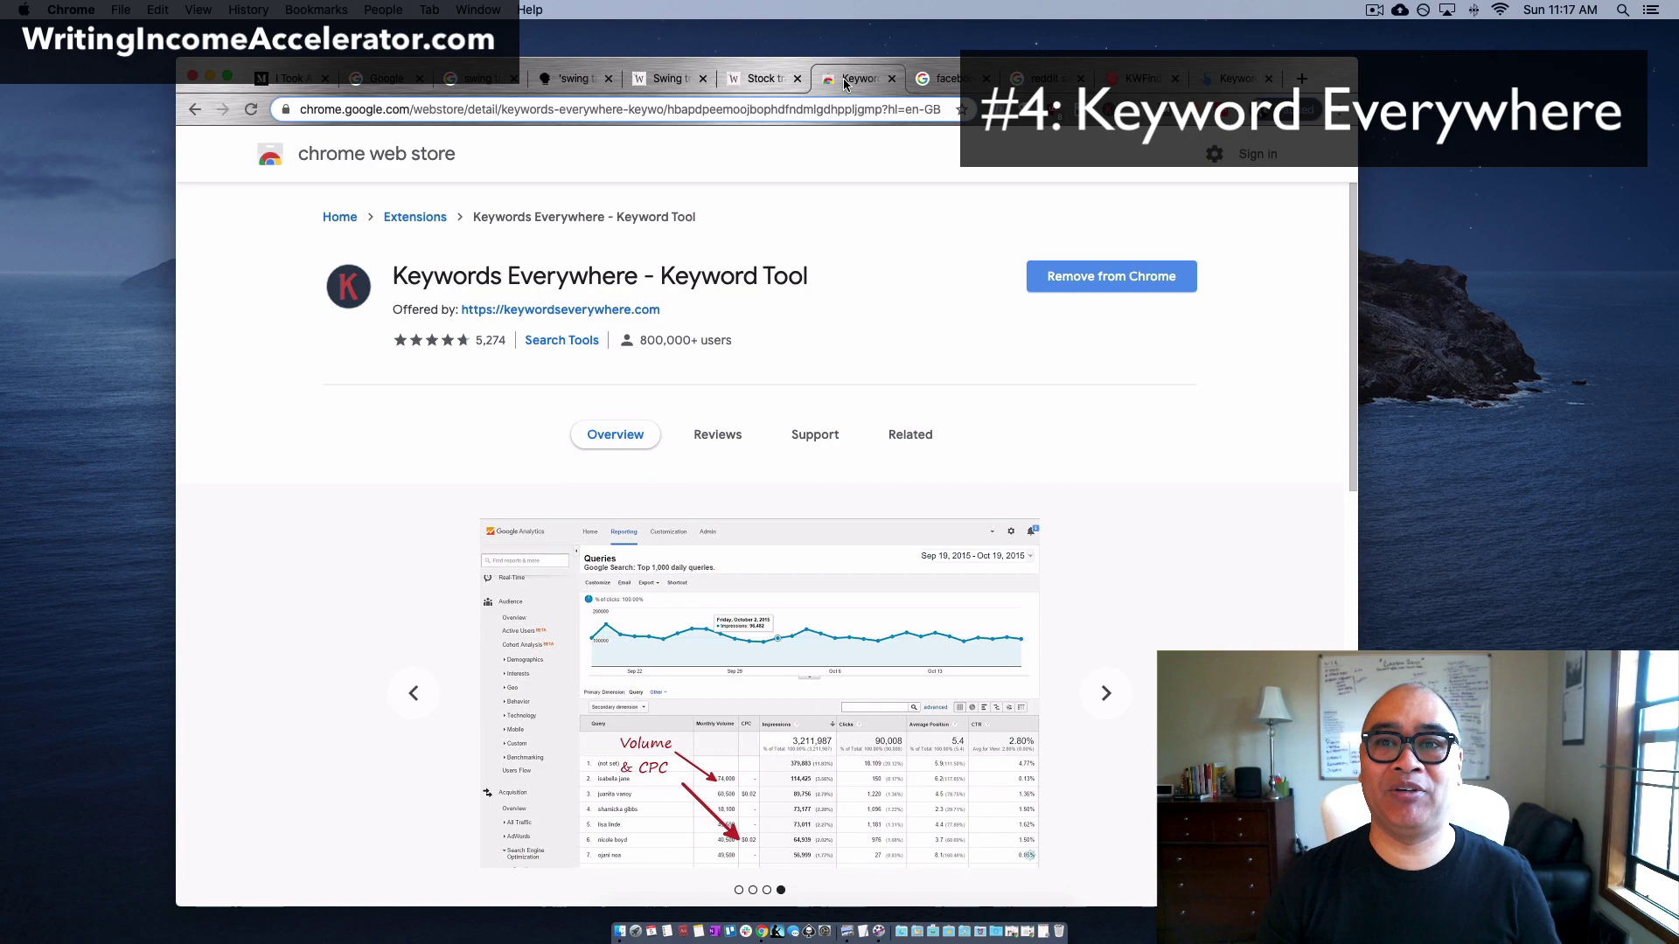
left_click_drag(845, 79, 577, 79)
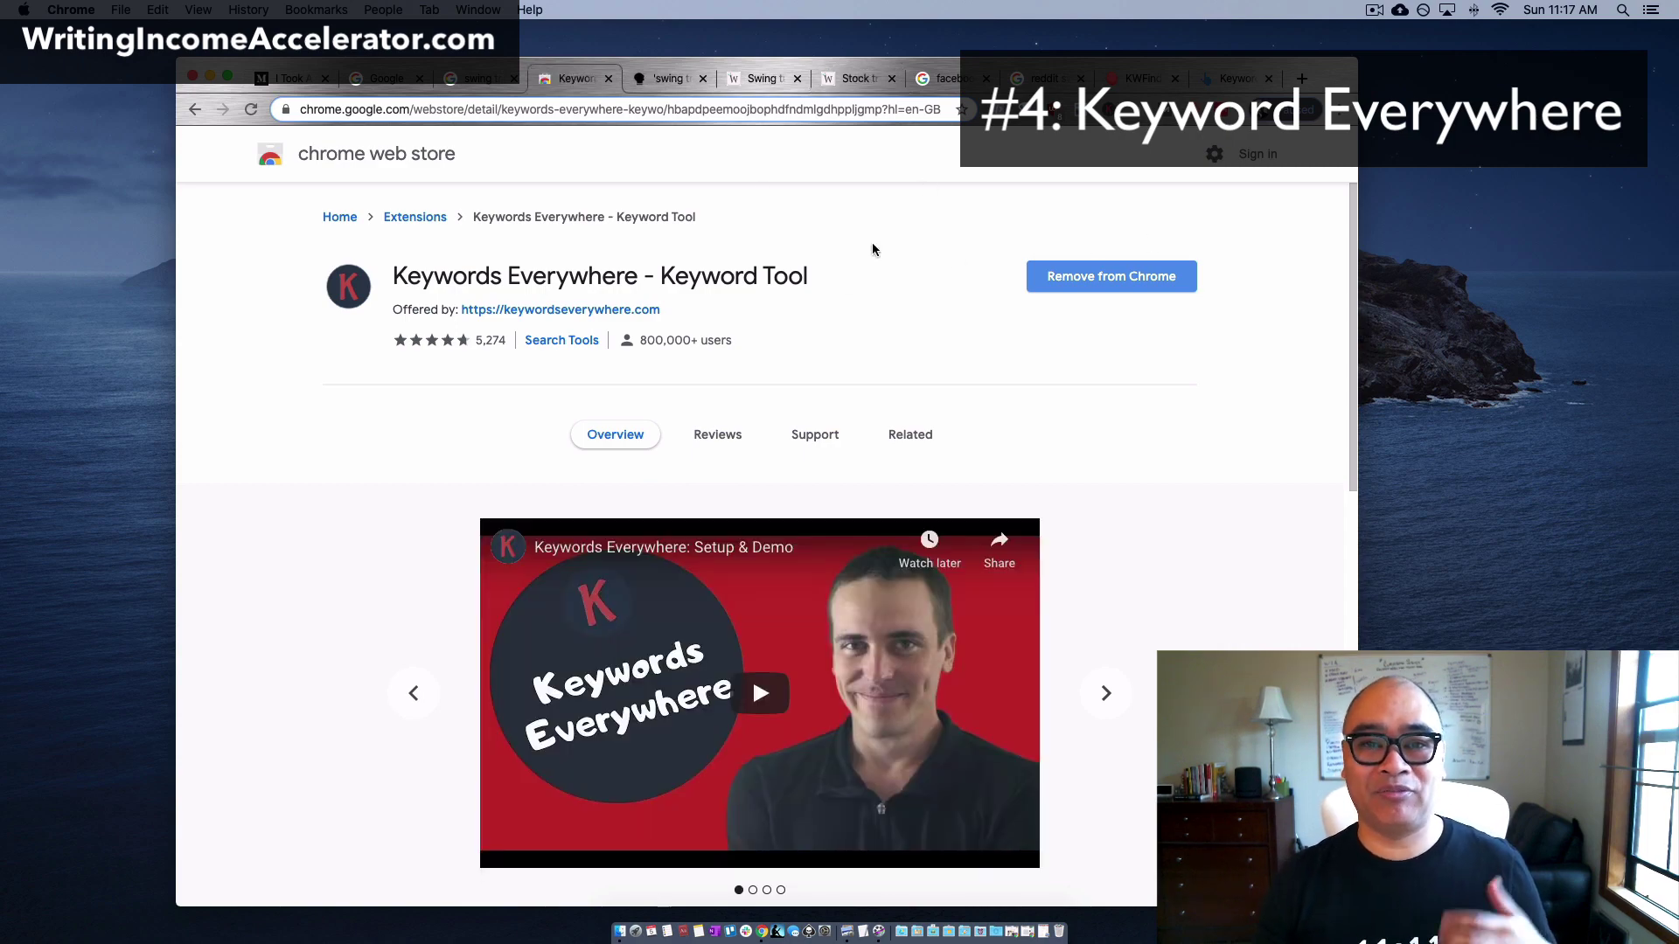
left_click(478, 80)
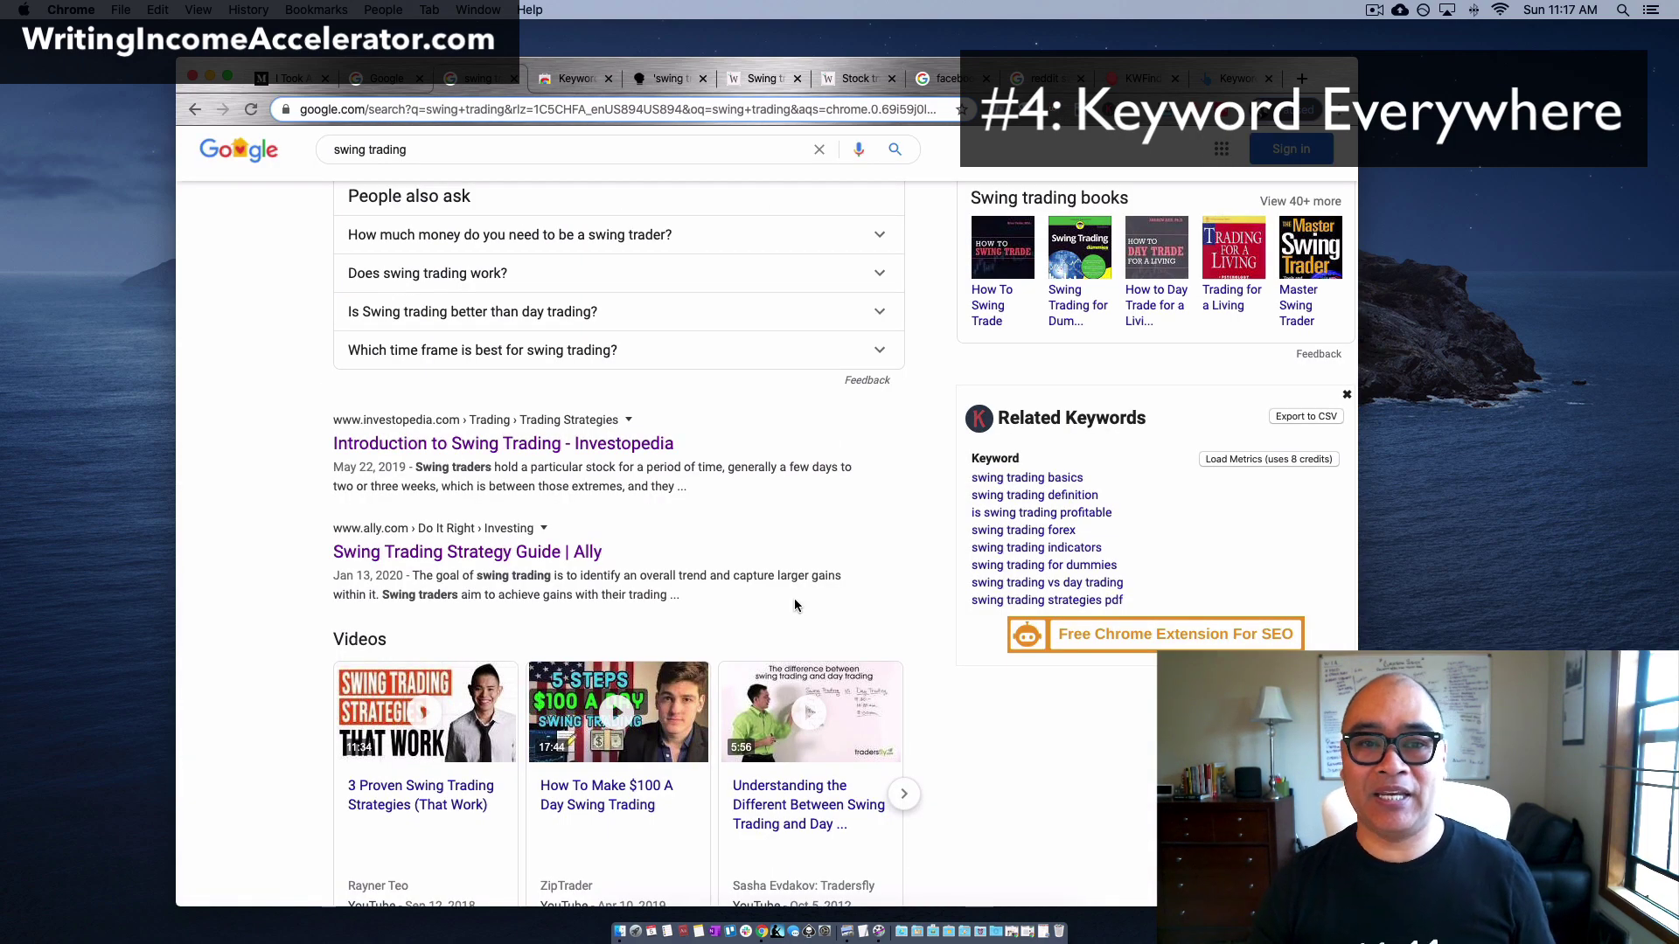
scroll(794, 604, "up", 5)
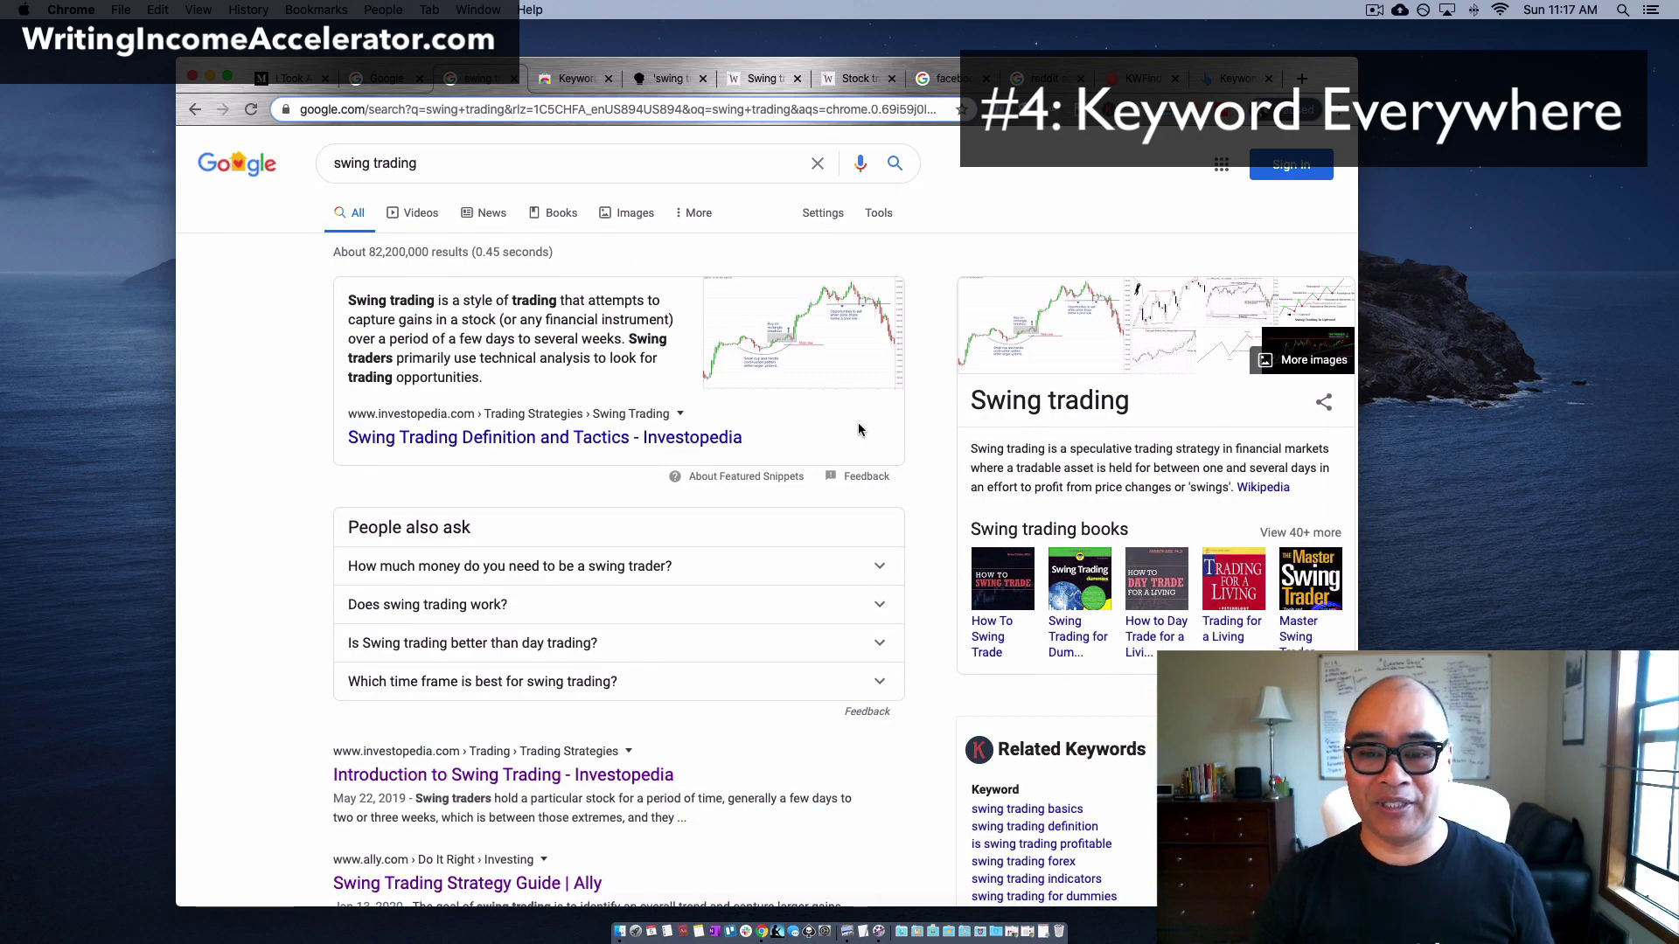
scroll(859, 429, "down", 5)
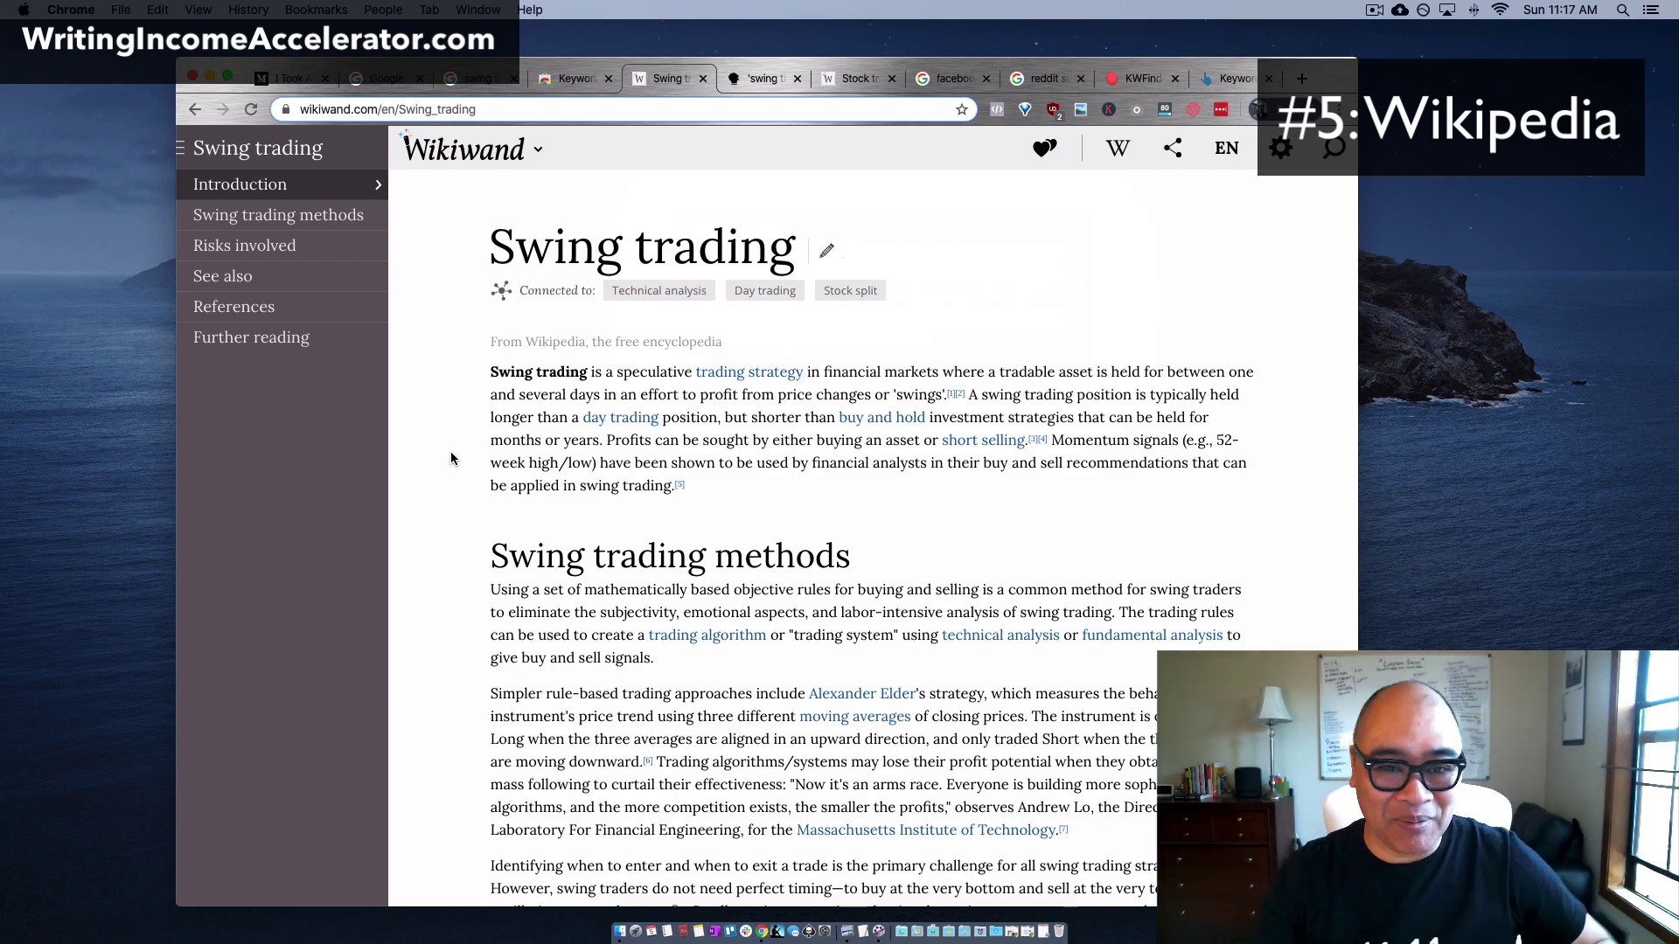
- Scroll through the Wikiwand Swing trading article, then switch to the Answer The Public report
scroll(451, 458, "down", 3)
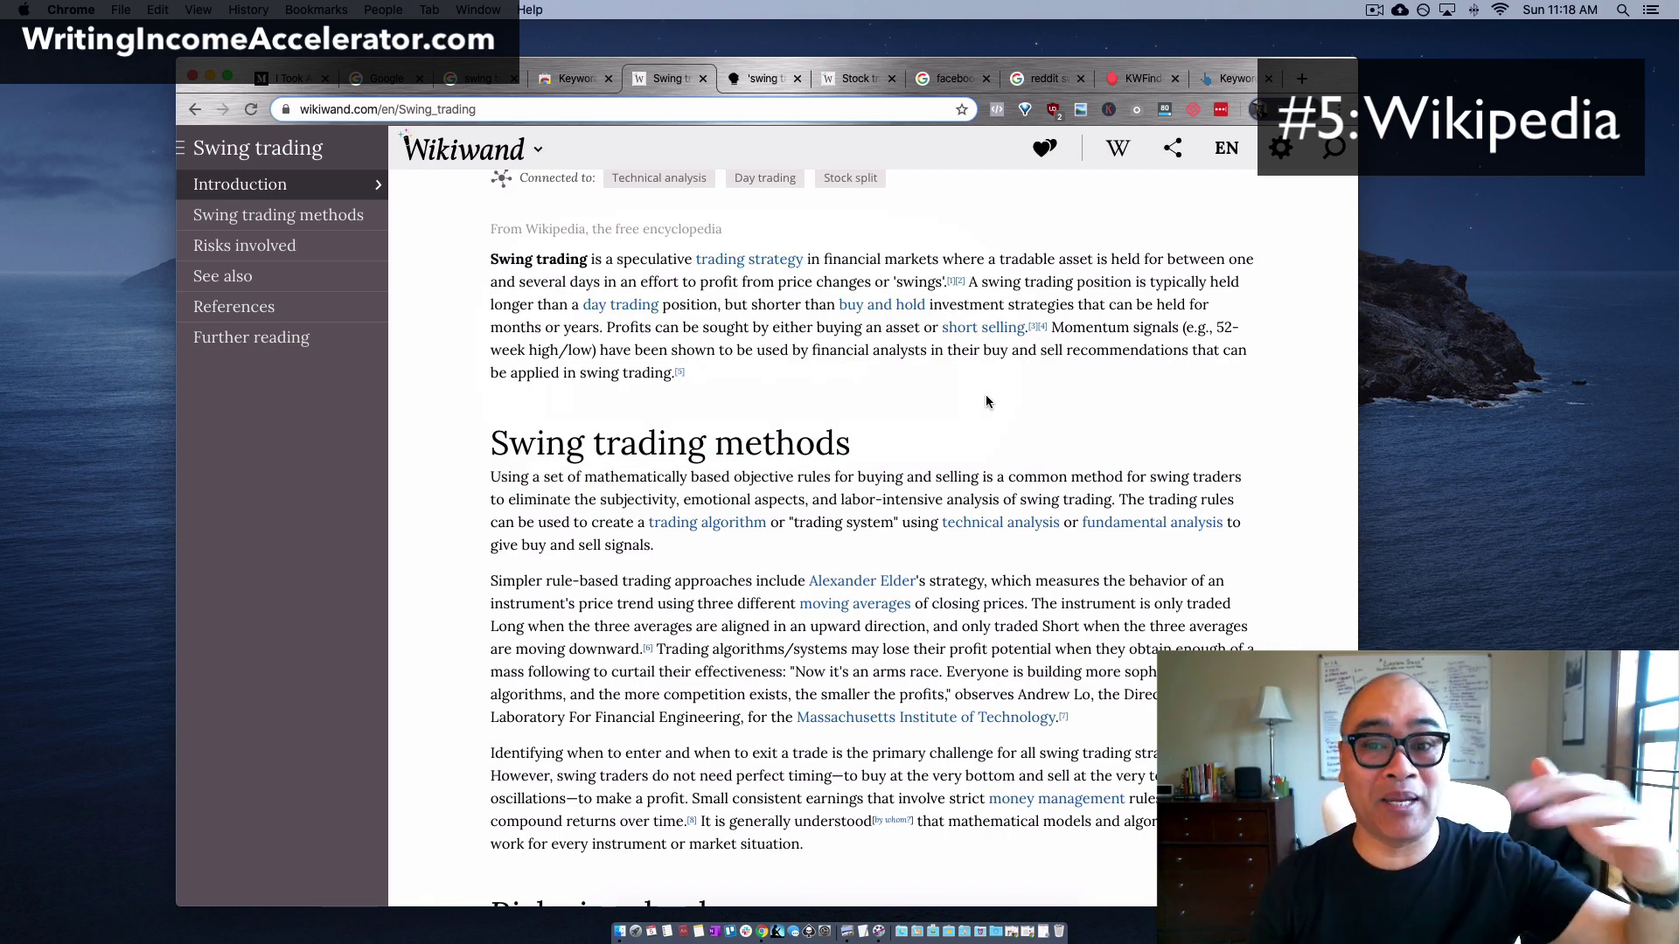
scroll(985, 398, "down", 4)
scroll(985, 395, "up", 5)
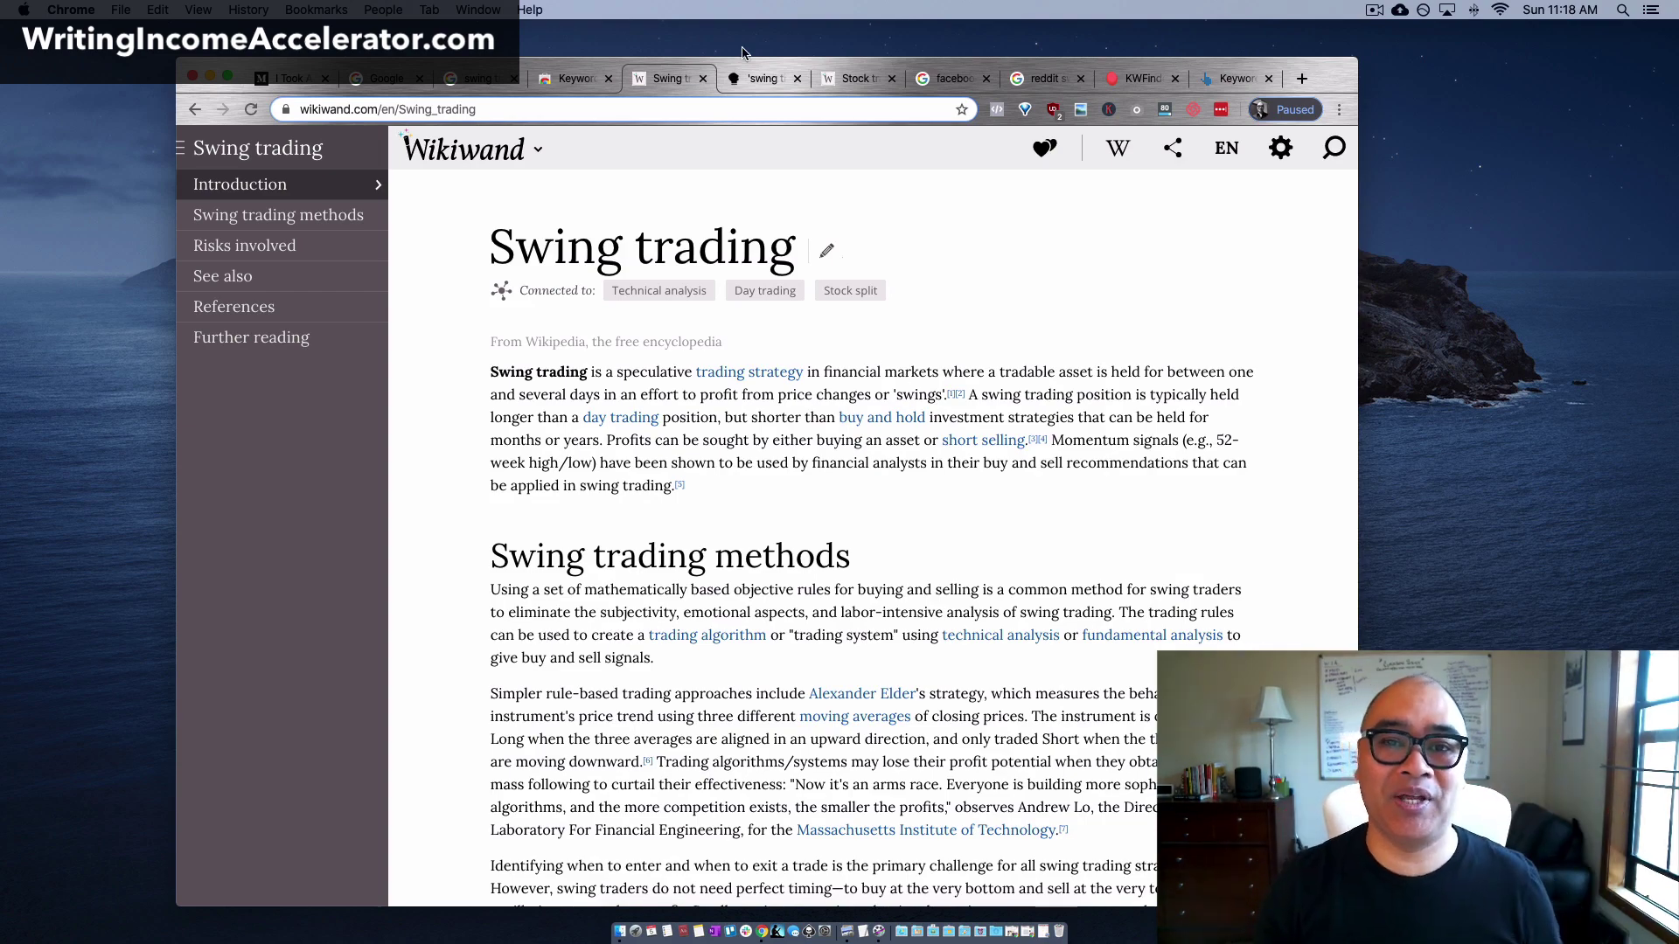
left_click(750, 83)
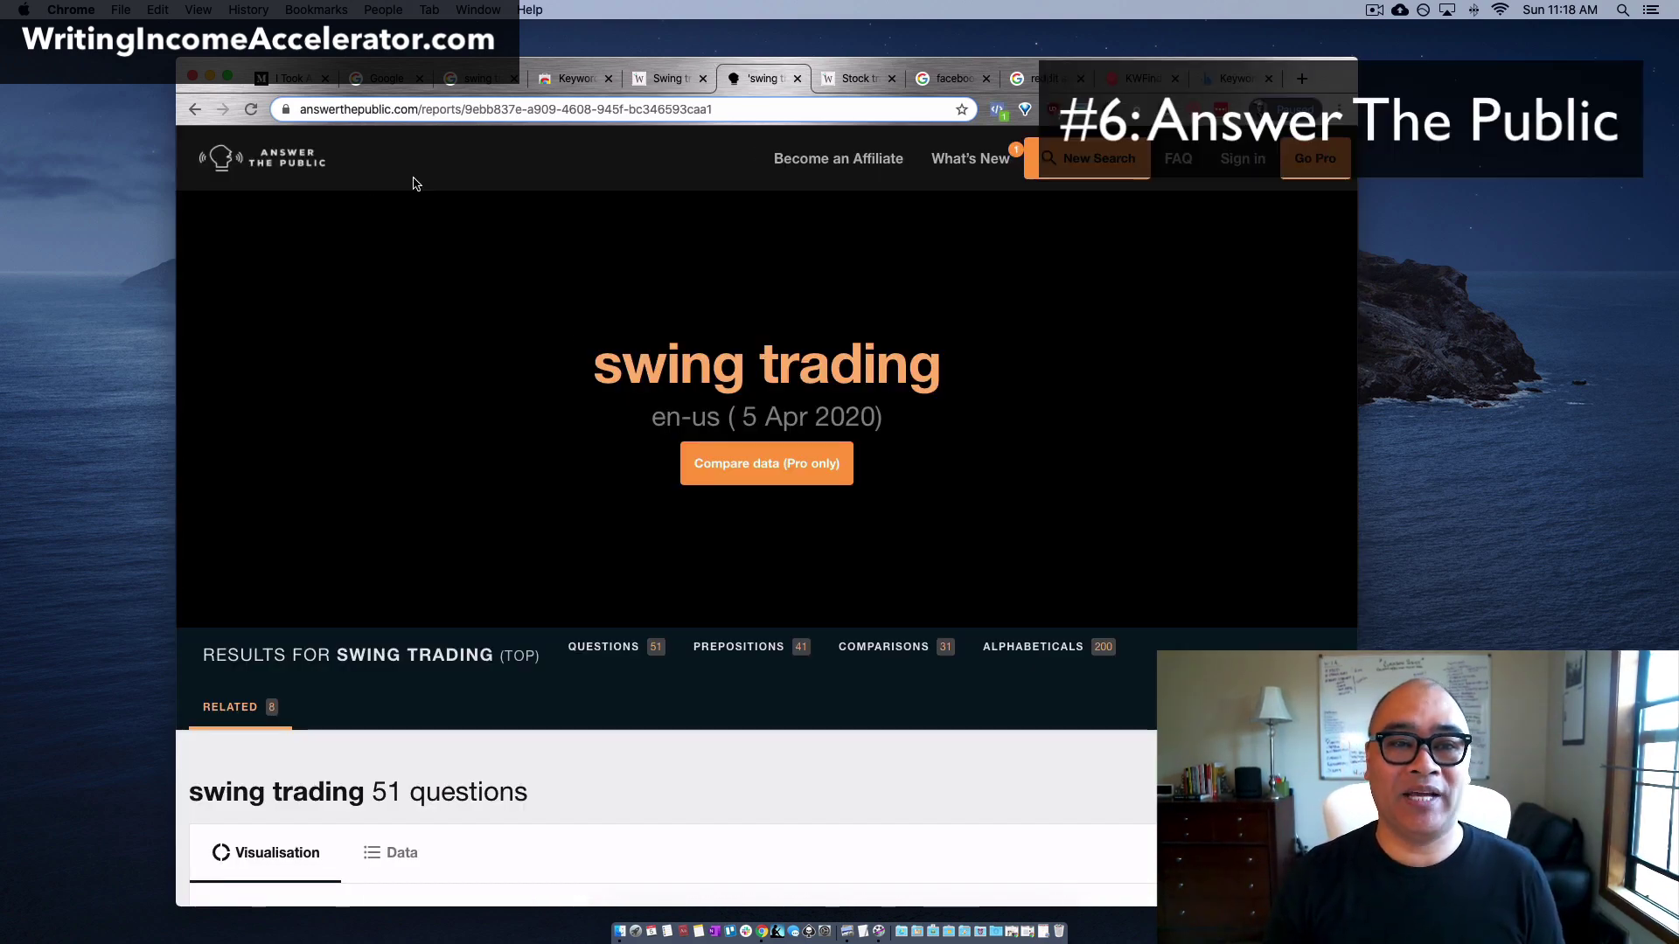
- Select the report's address and scroll through the swing trading question and preposition wheel charts
left_click(408, 109)
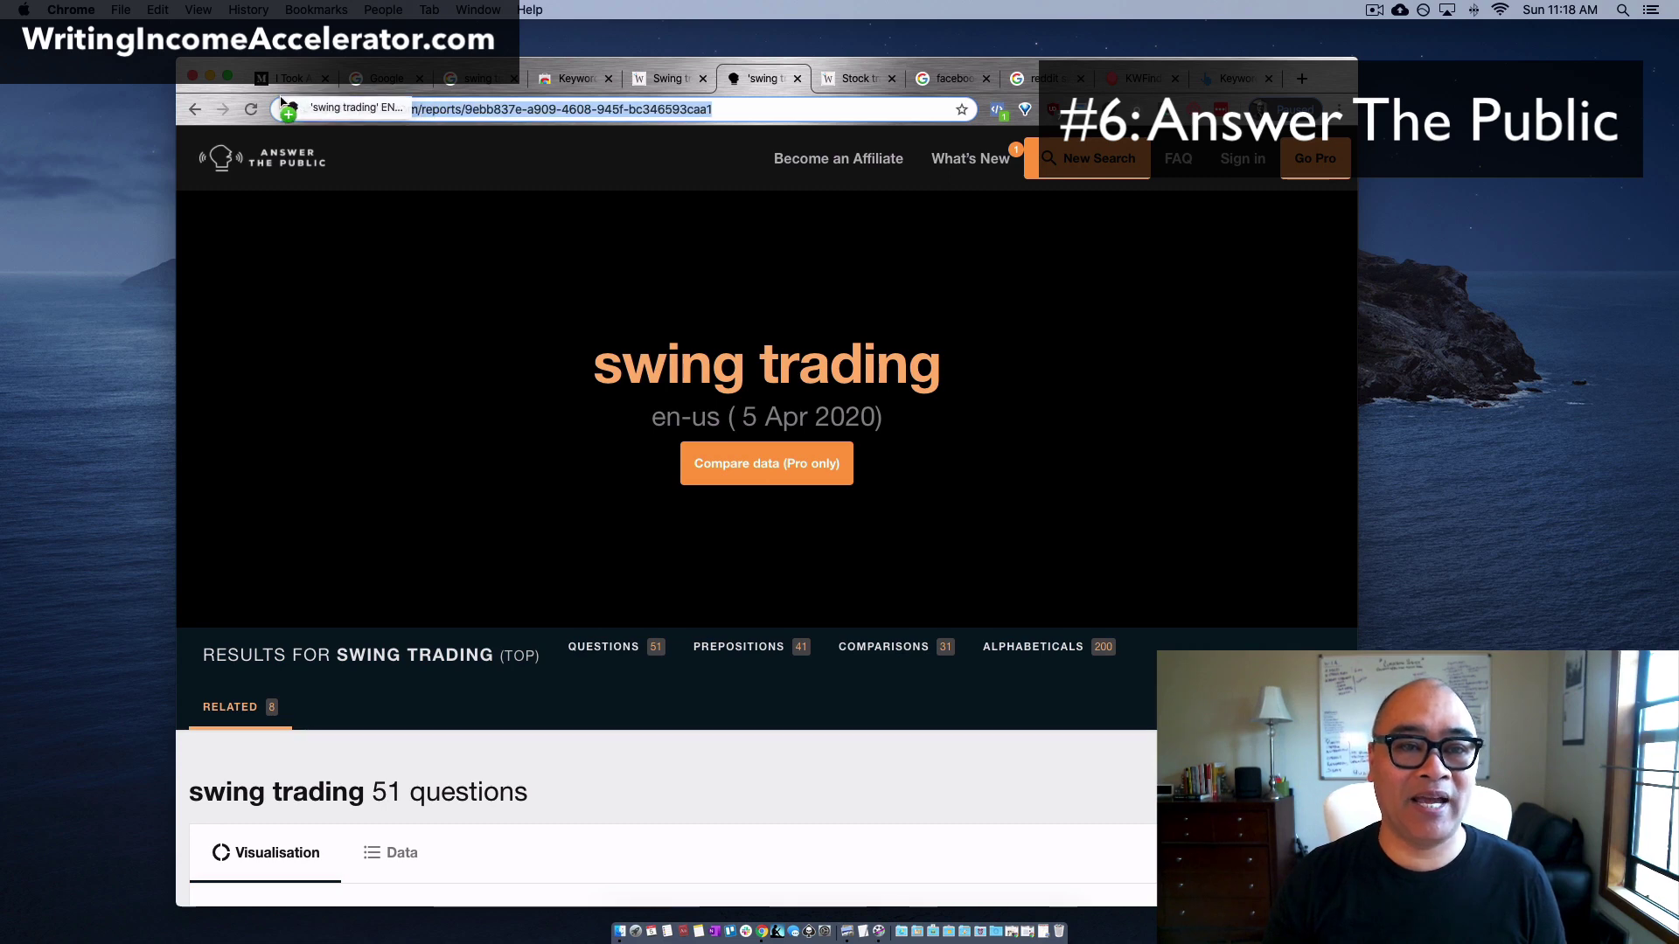
left_click_drag(407, 109, 700, 787)
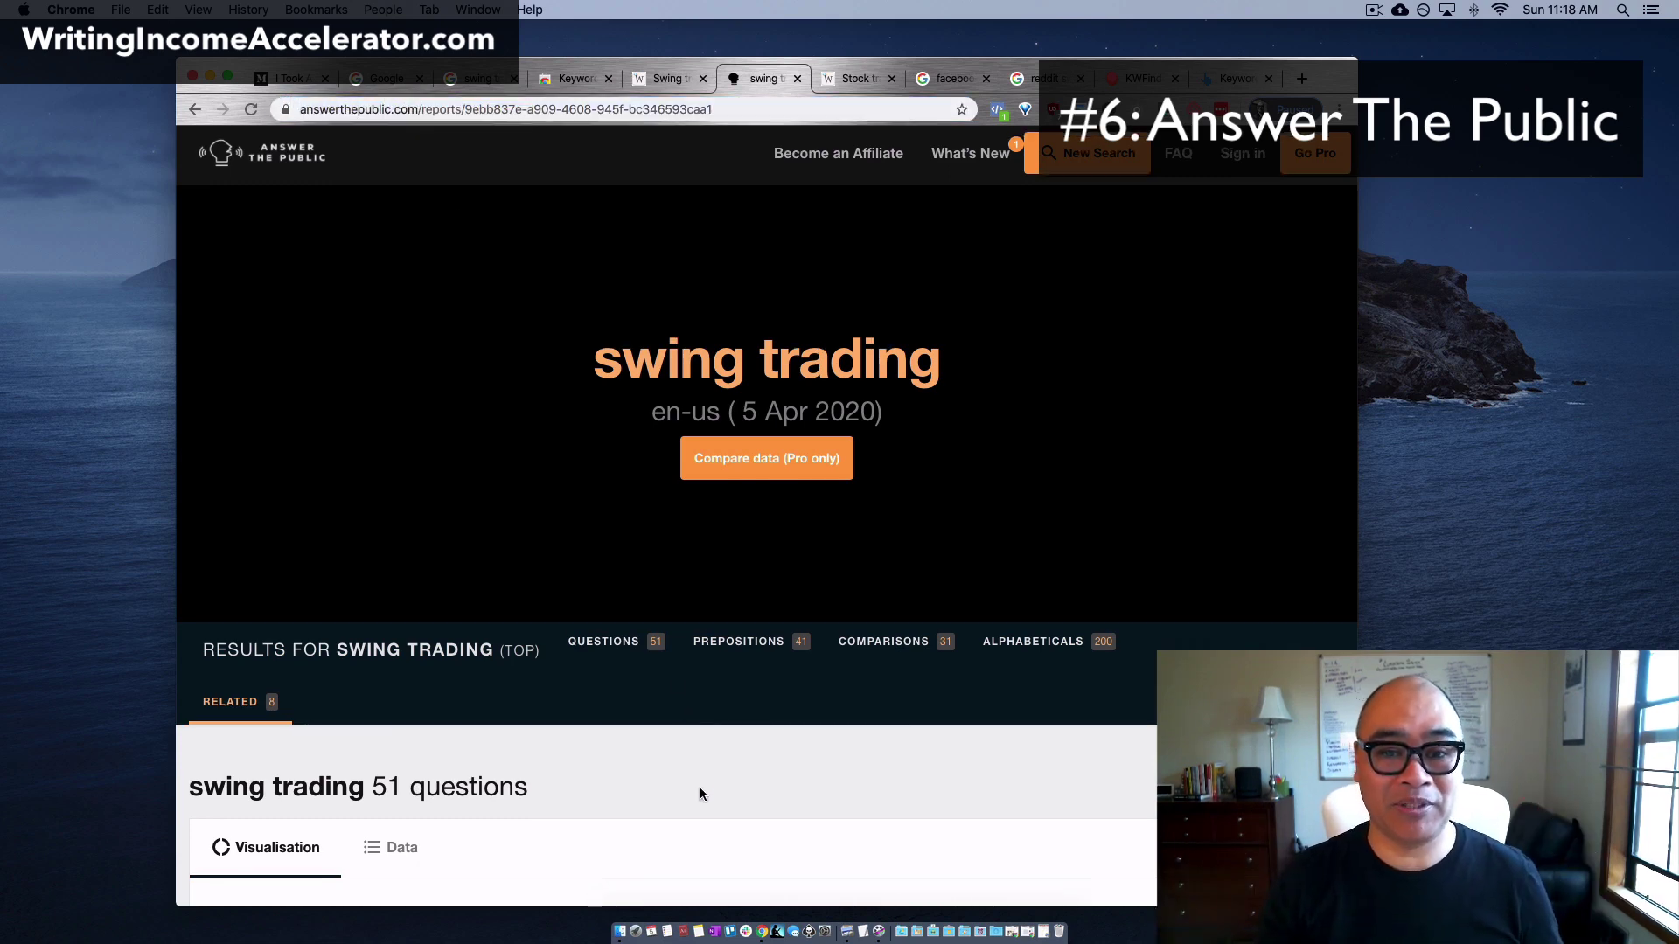
scroll(699, 794, "down", 3)
scroll(699, 794, "up", 1)
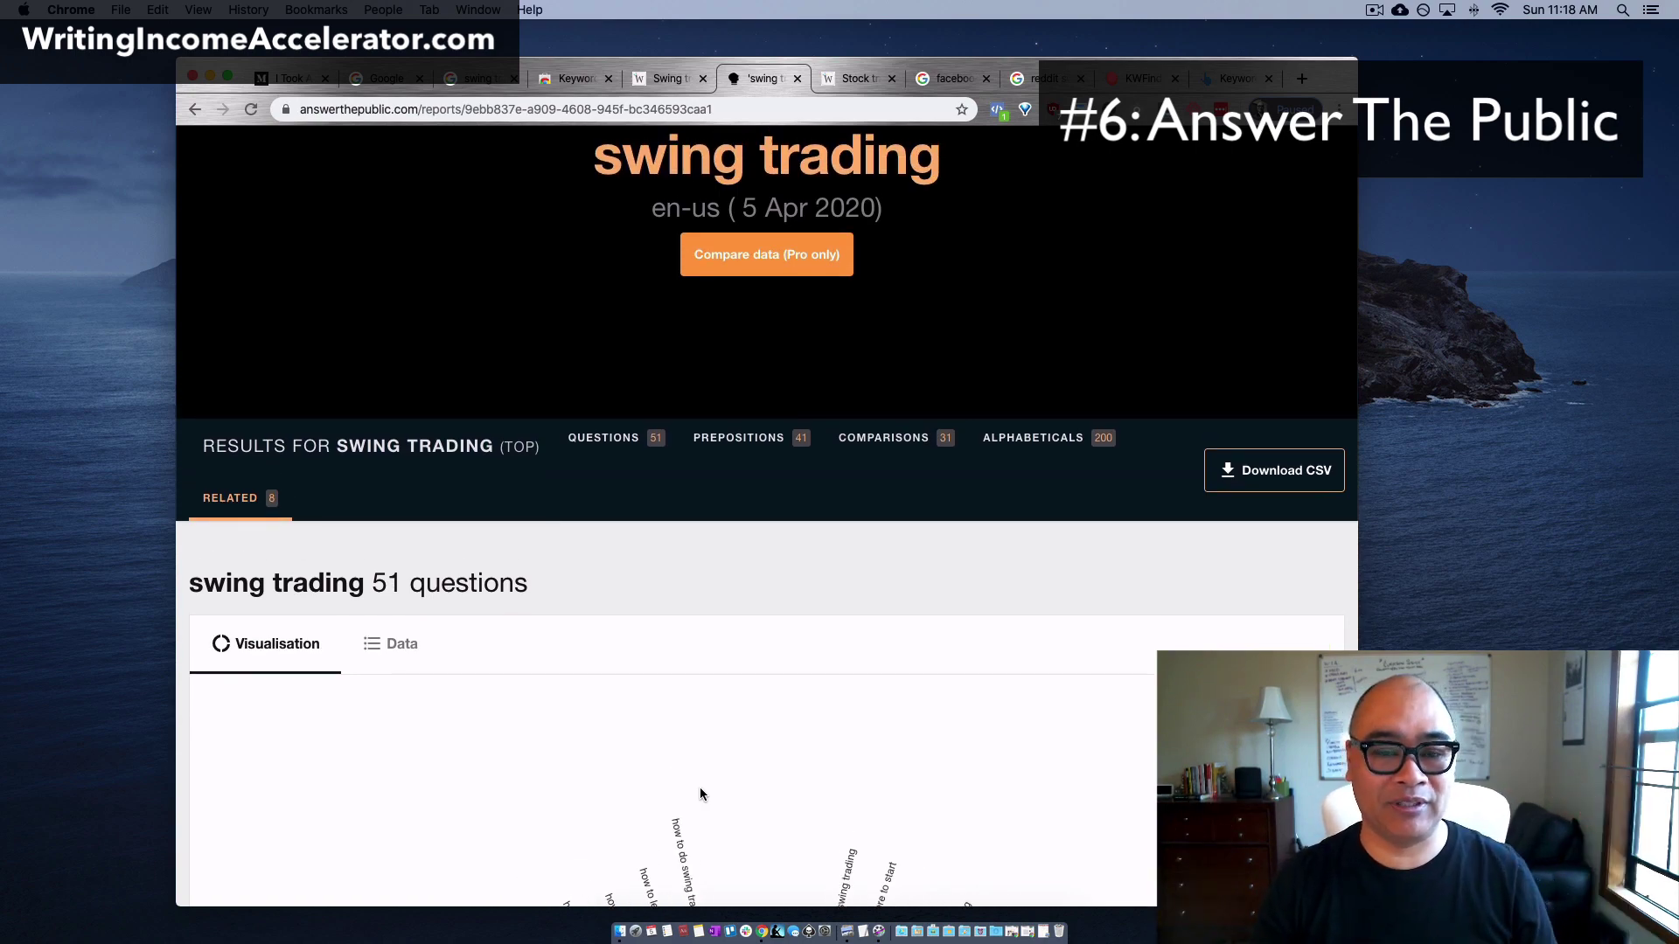
scroll(700, 794, "down", 3)
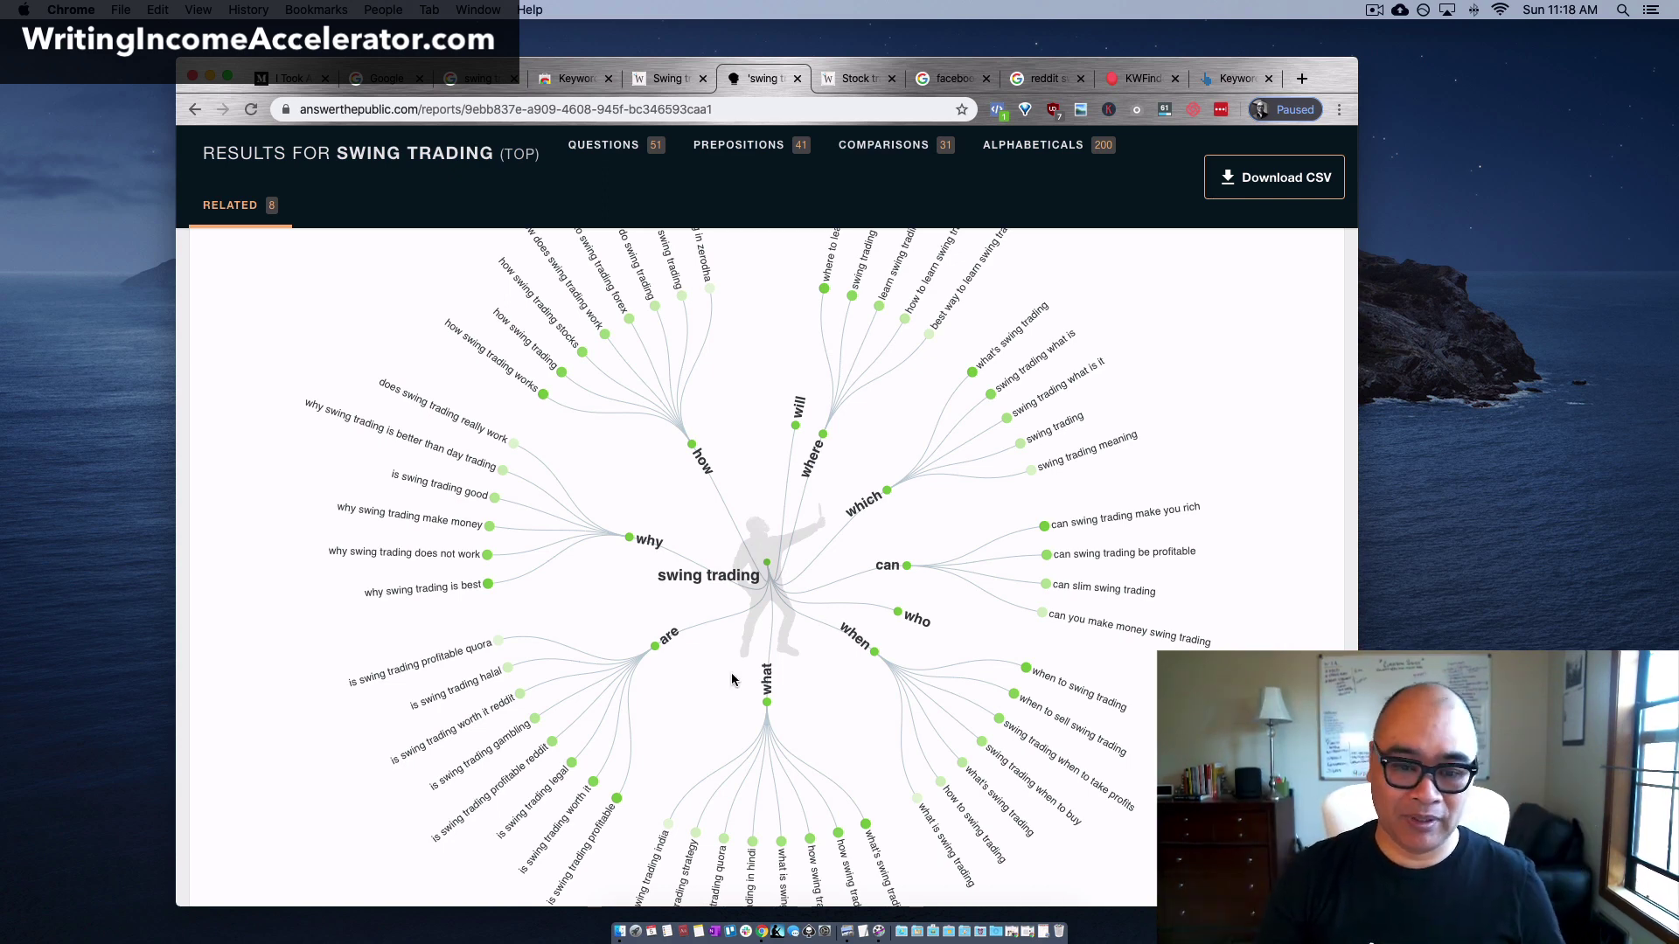
scroll(732, 678, "down", 5)
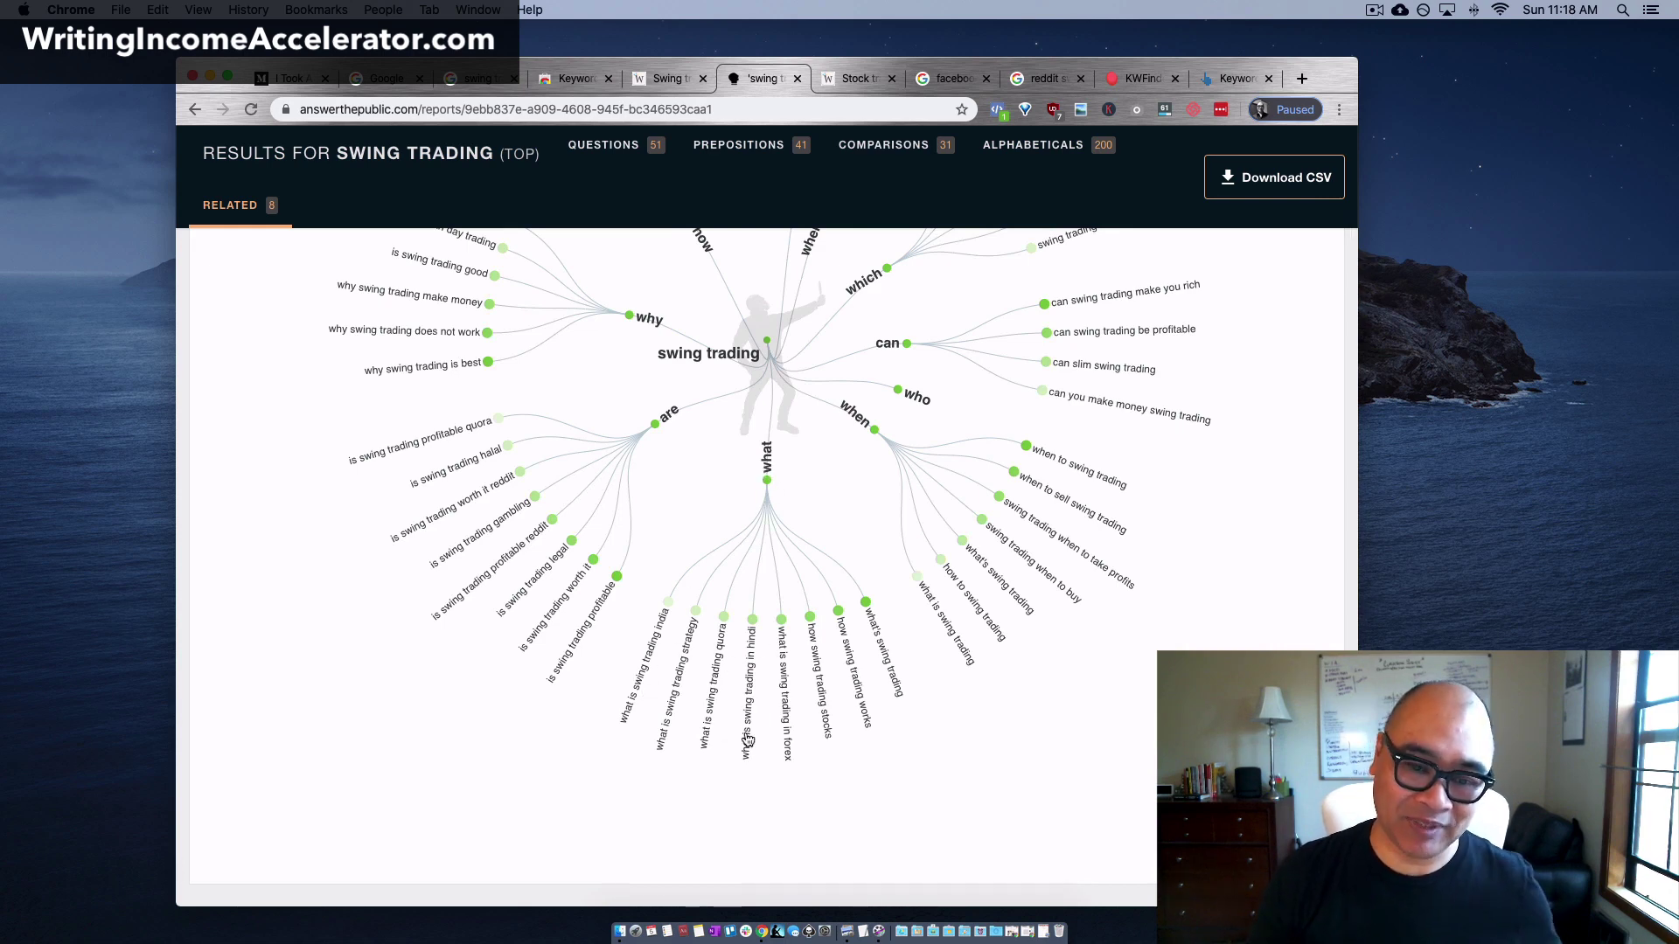
scroll(692, 693, "up", 4)
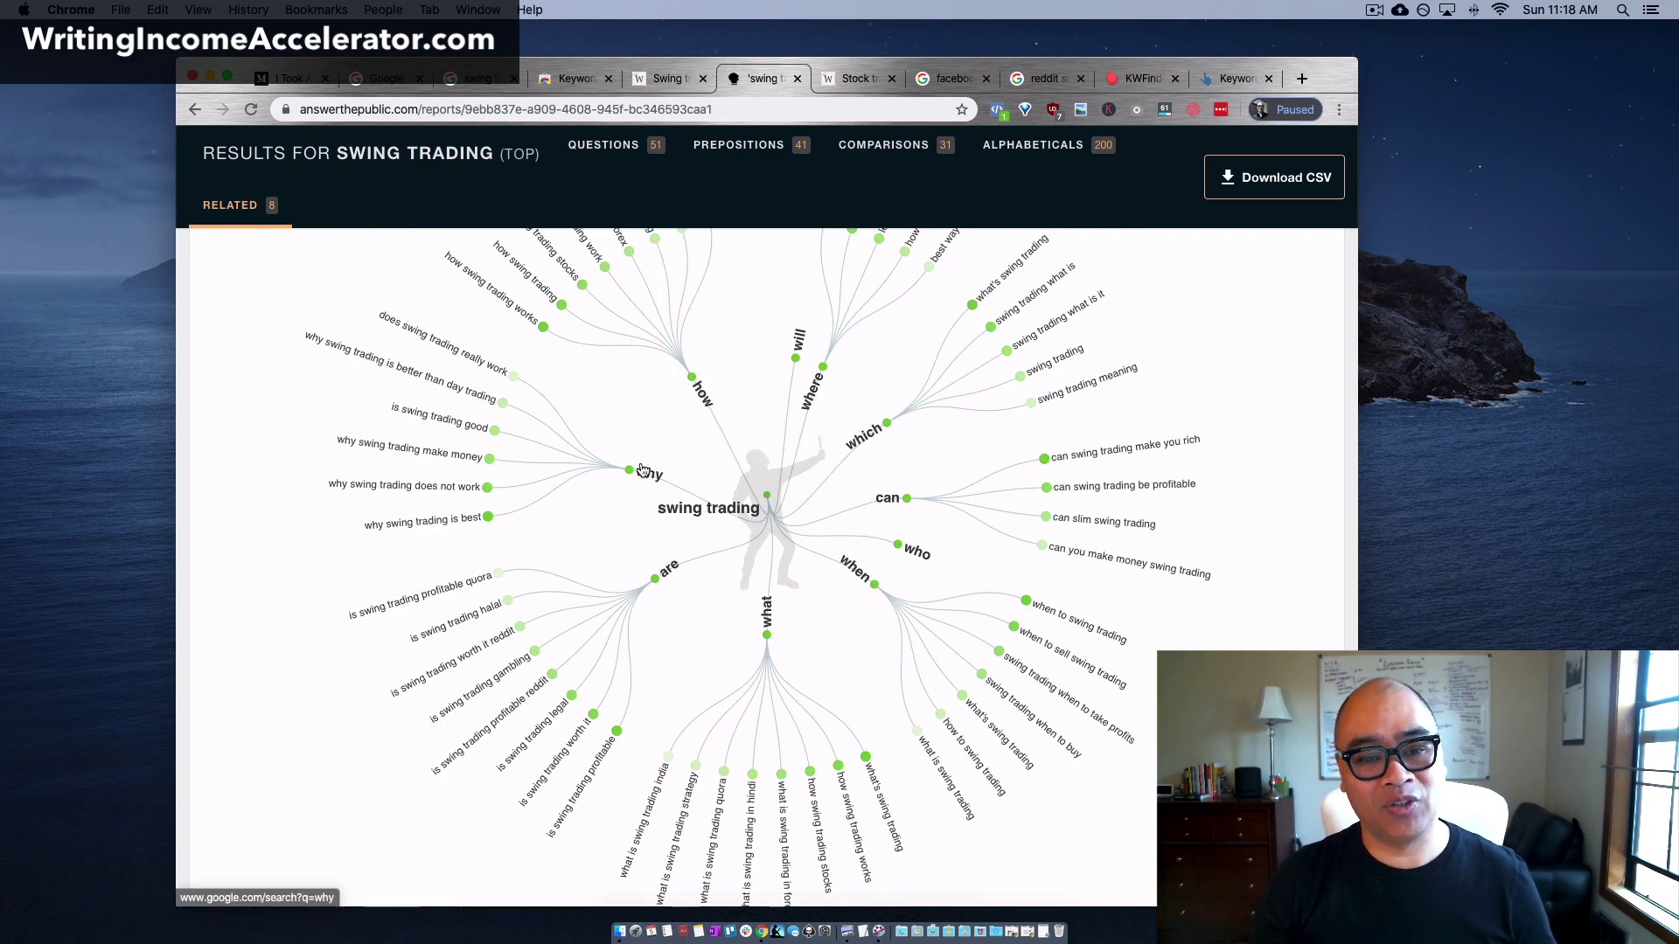
scroll(617, 460, "down", 10)
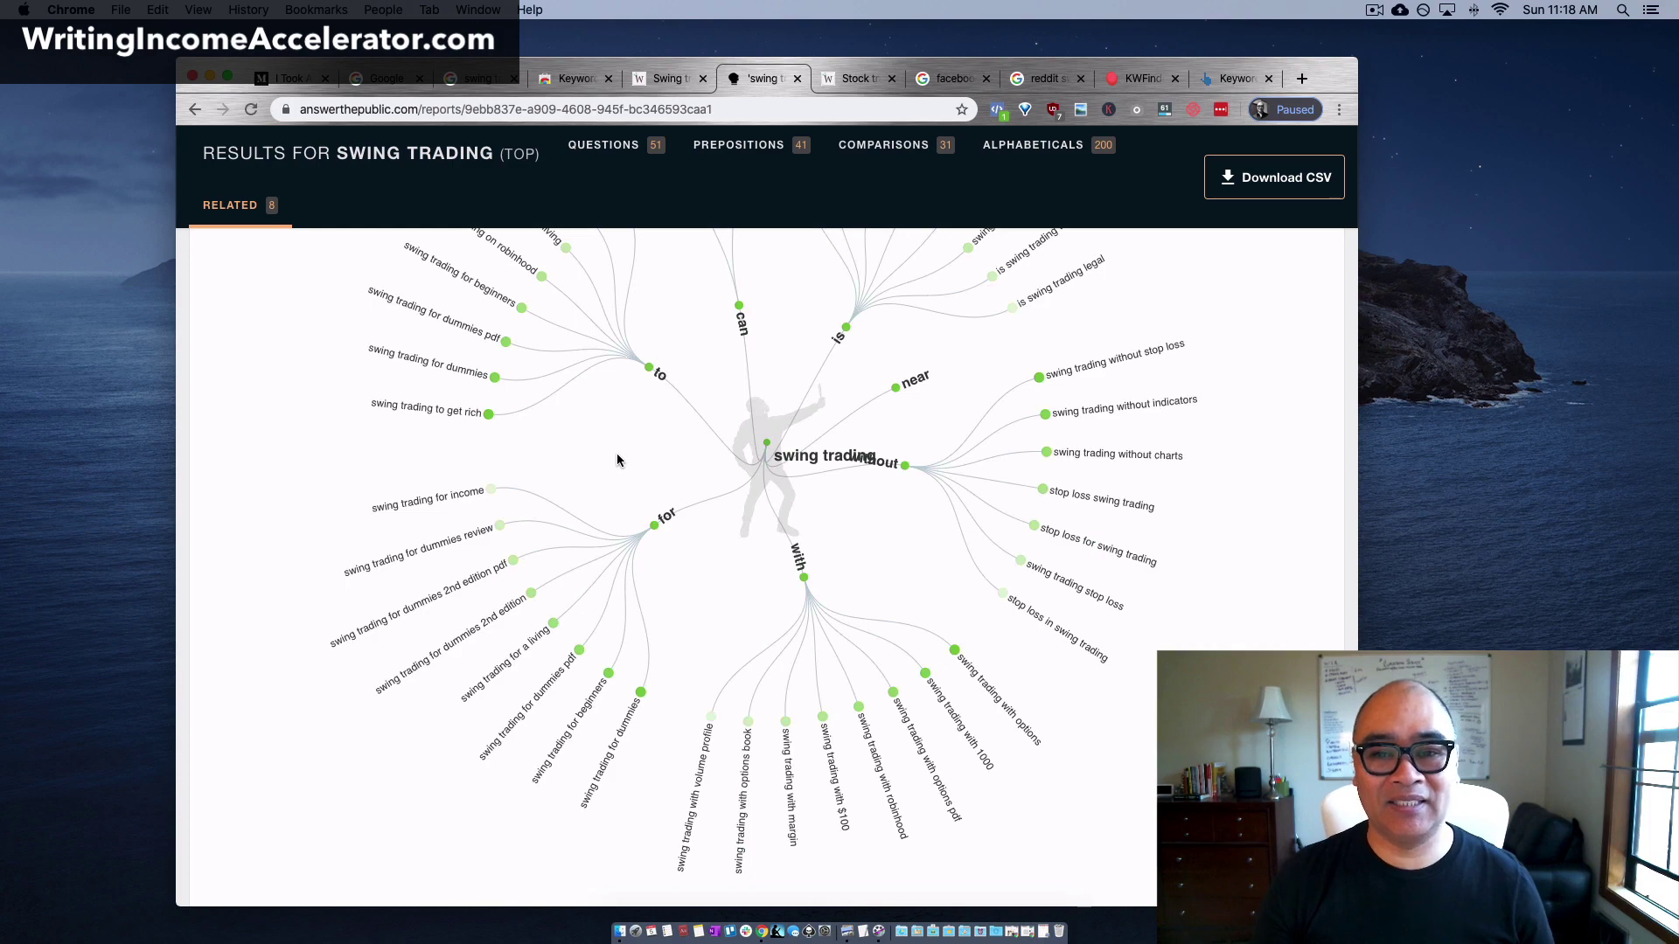
scroll(618, 461, "down", 15)
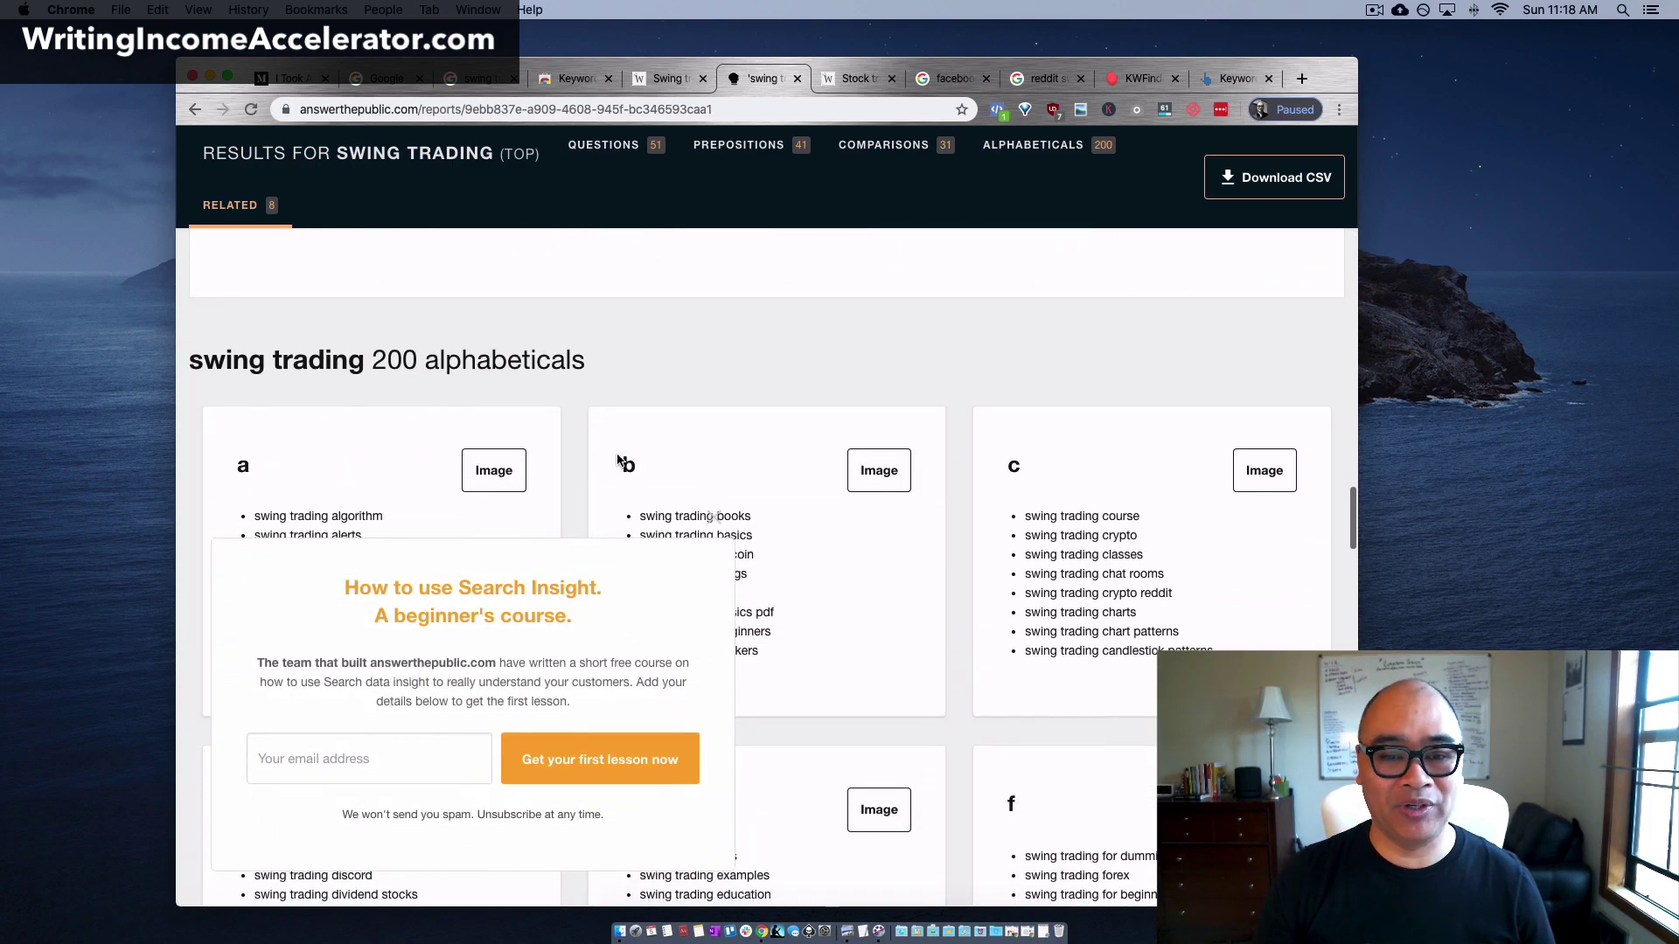
scroll(828, 618, "down", 4)
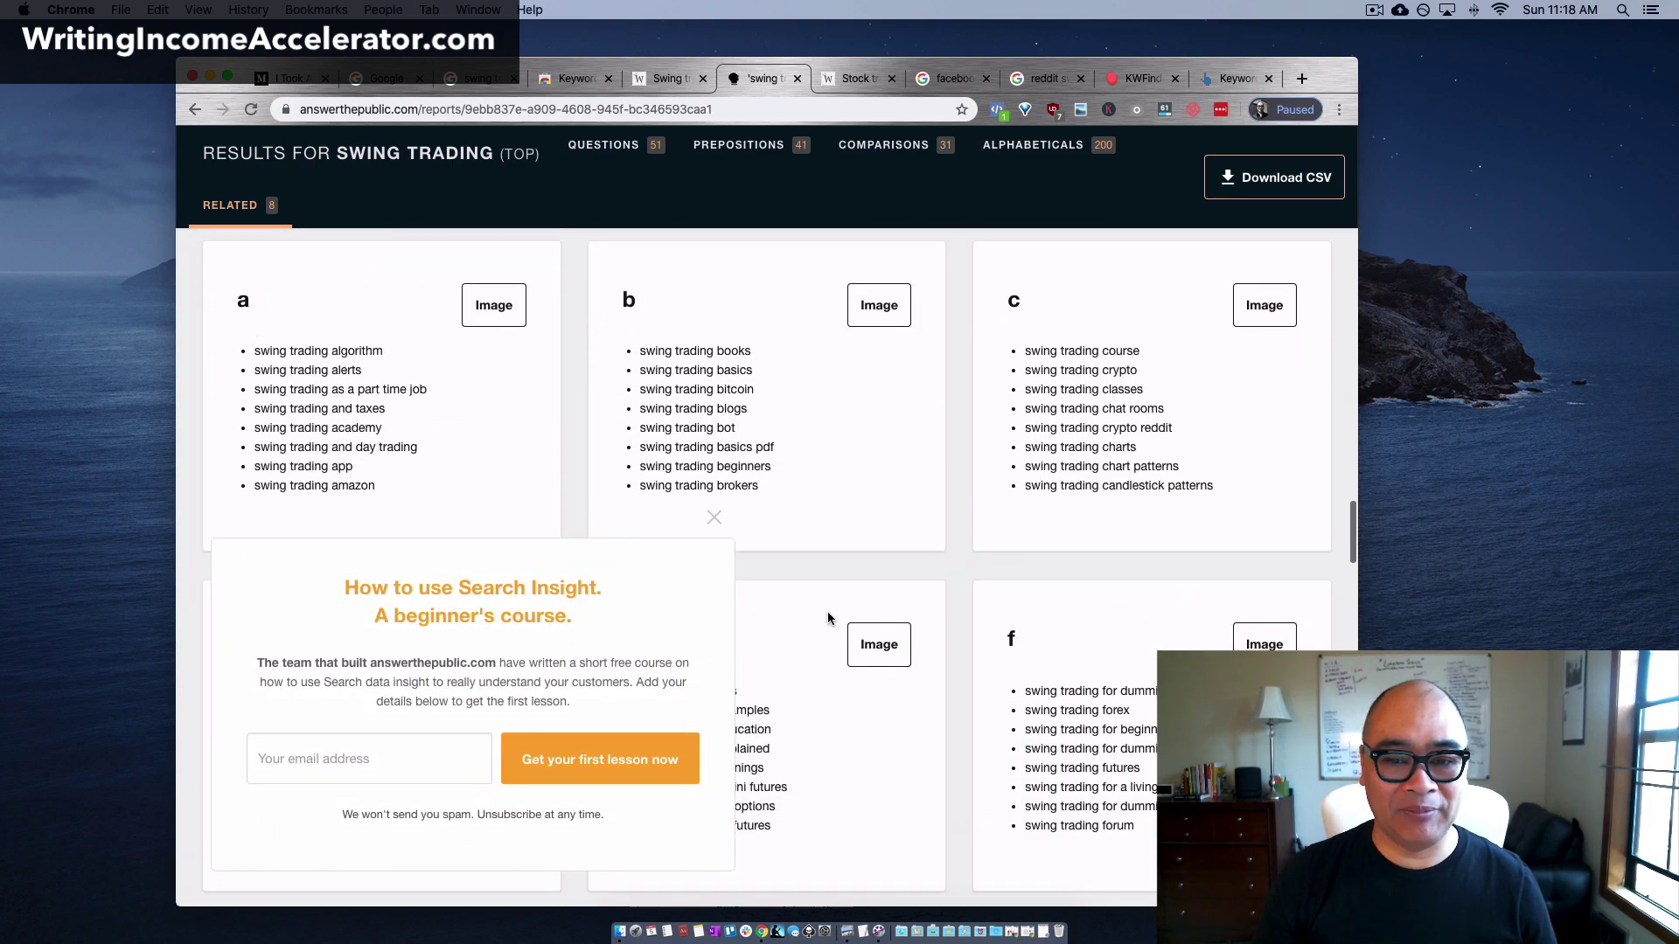
scroll(827, 619, "down", 2)
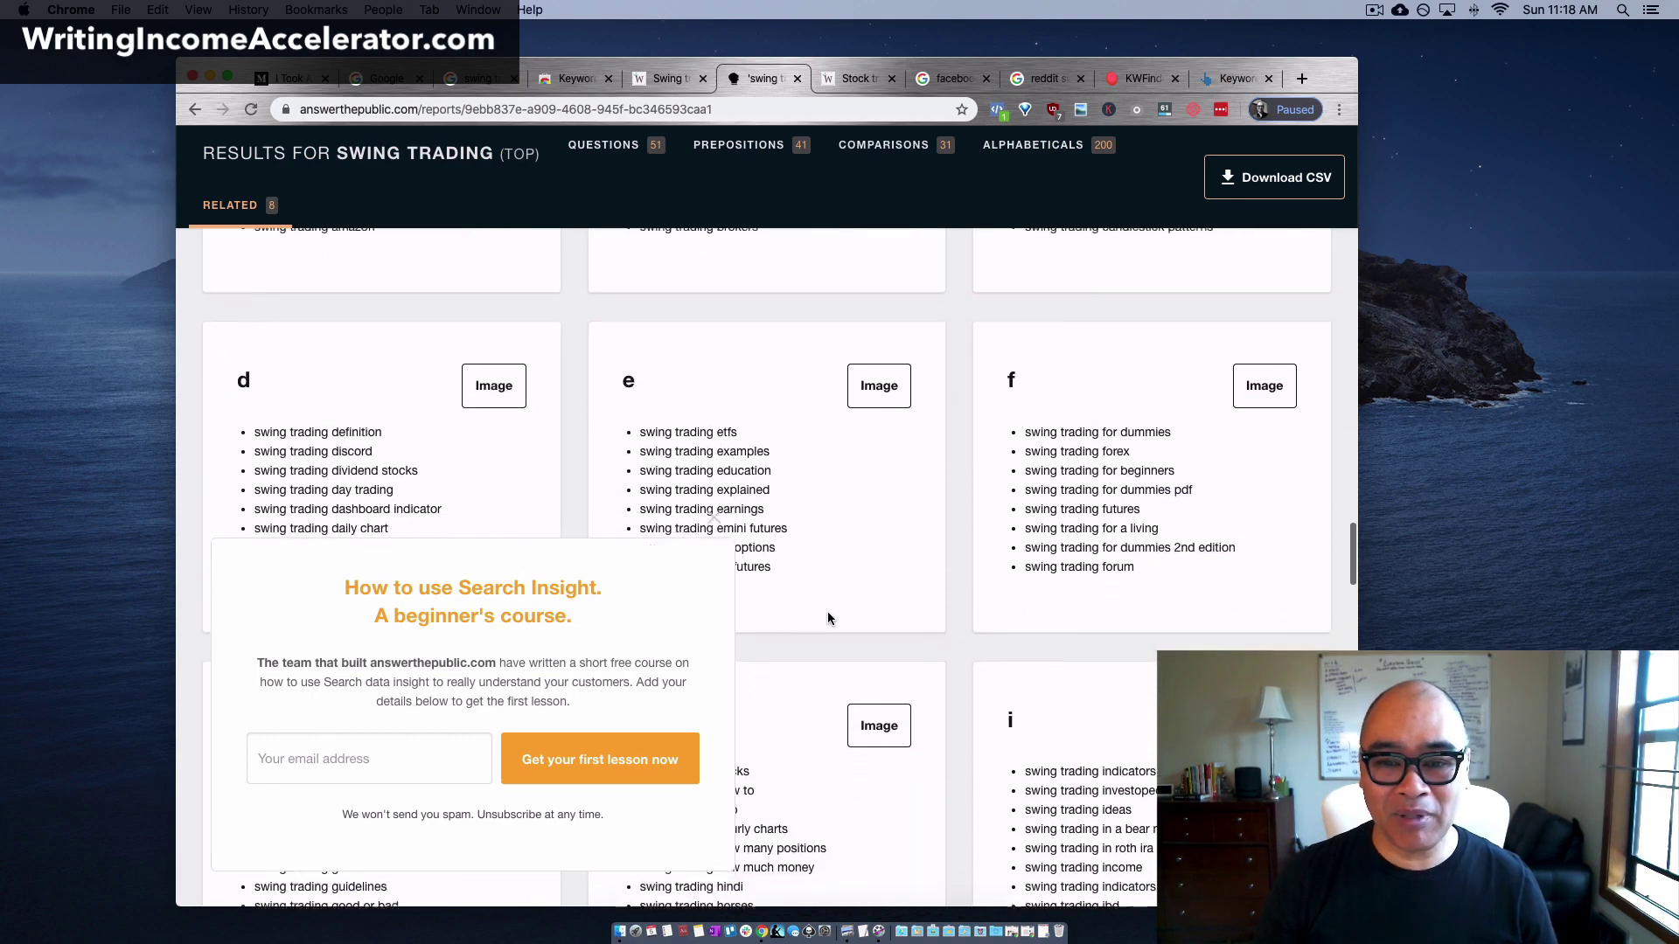
- Dismiss the course sign-up popup and scan the alphabetical suggestions
left_click(714, 518)
scroll(767, 707, "down", 8)
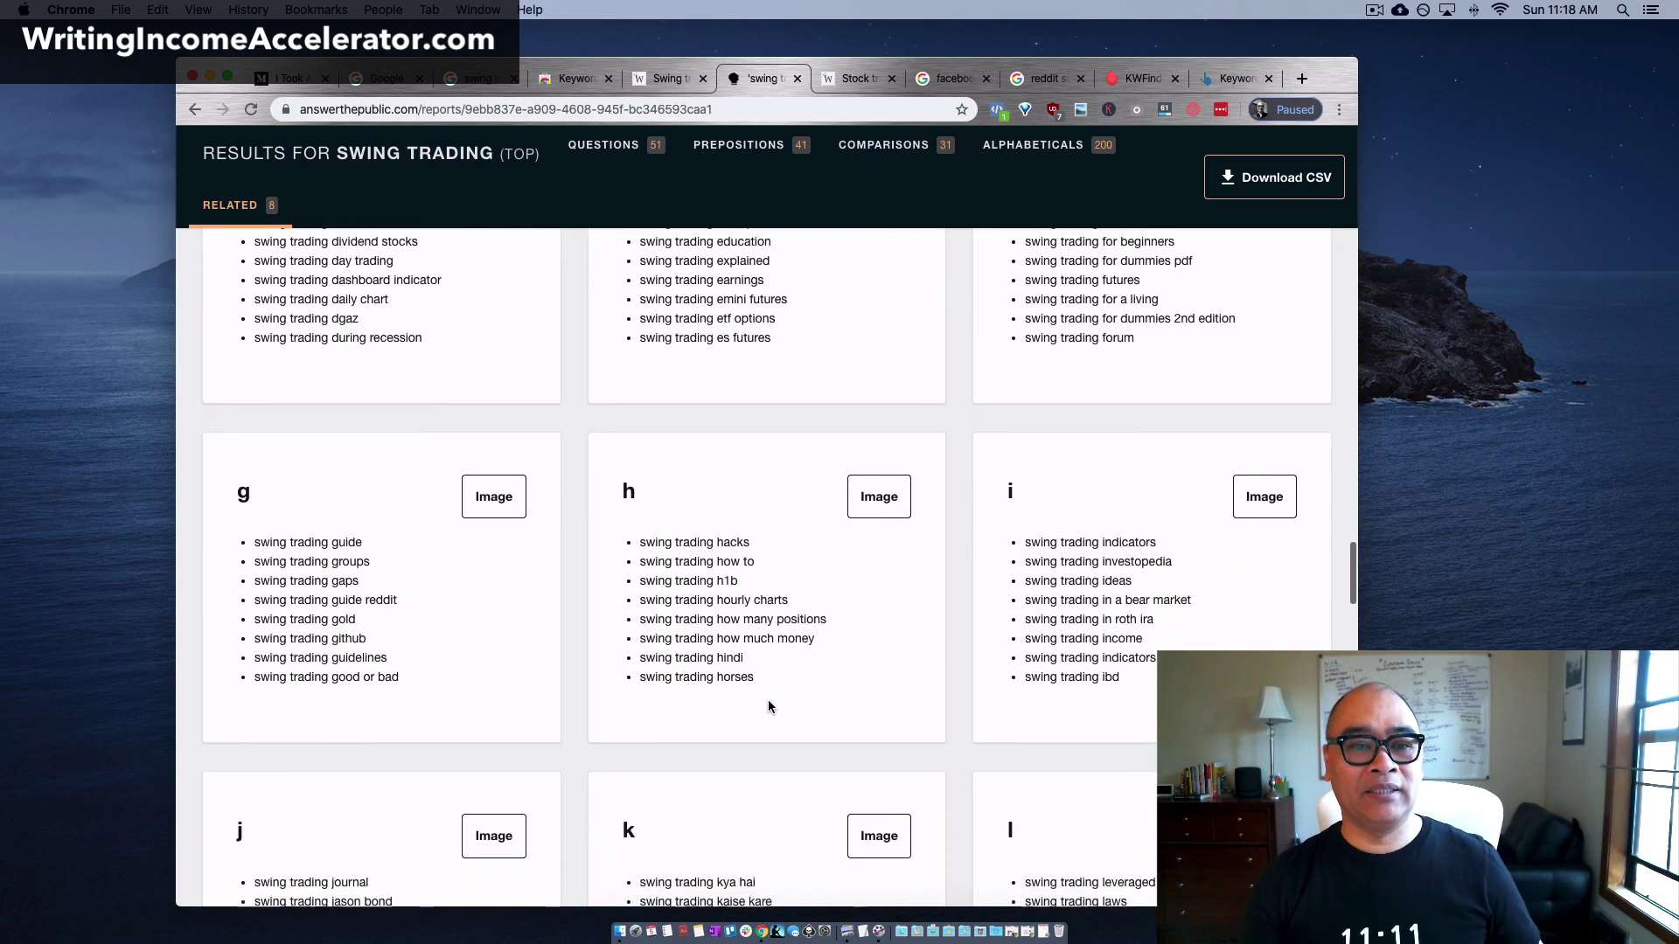
scroll(768, 707, "down", 1)
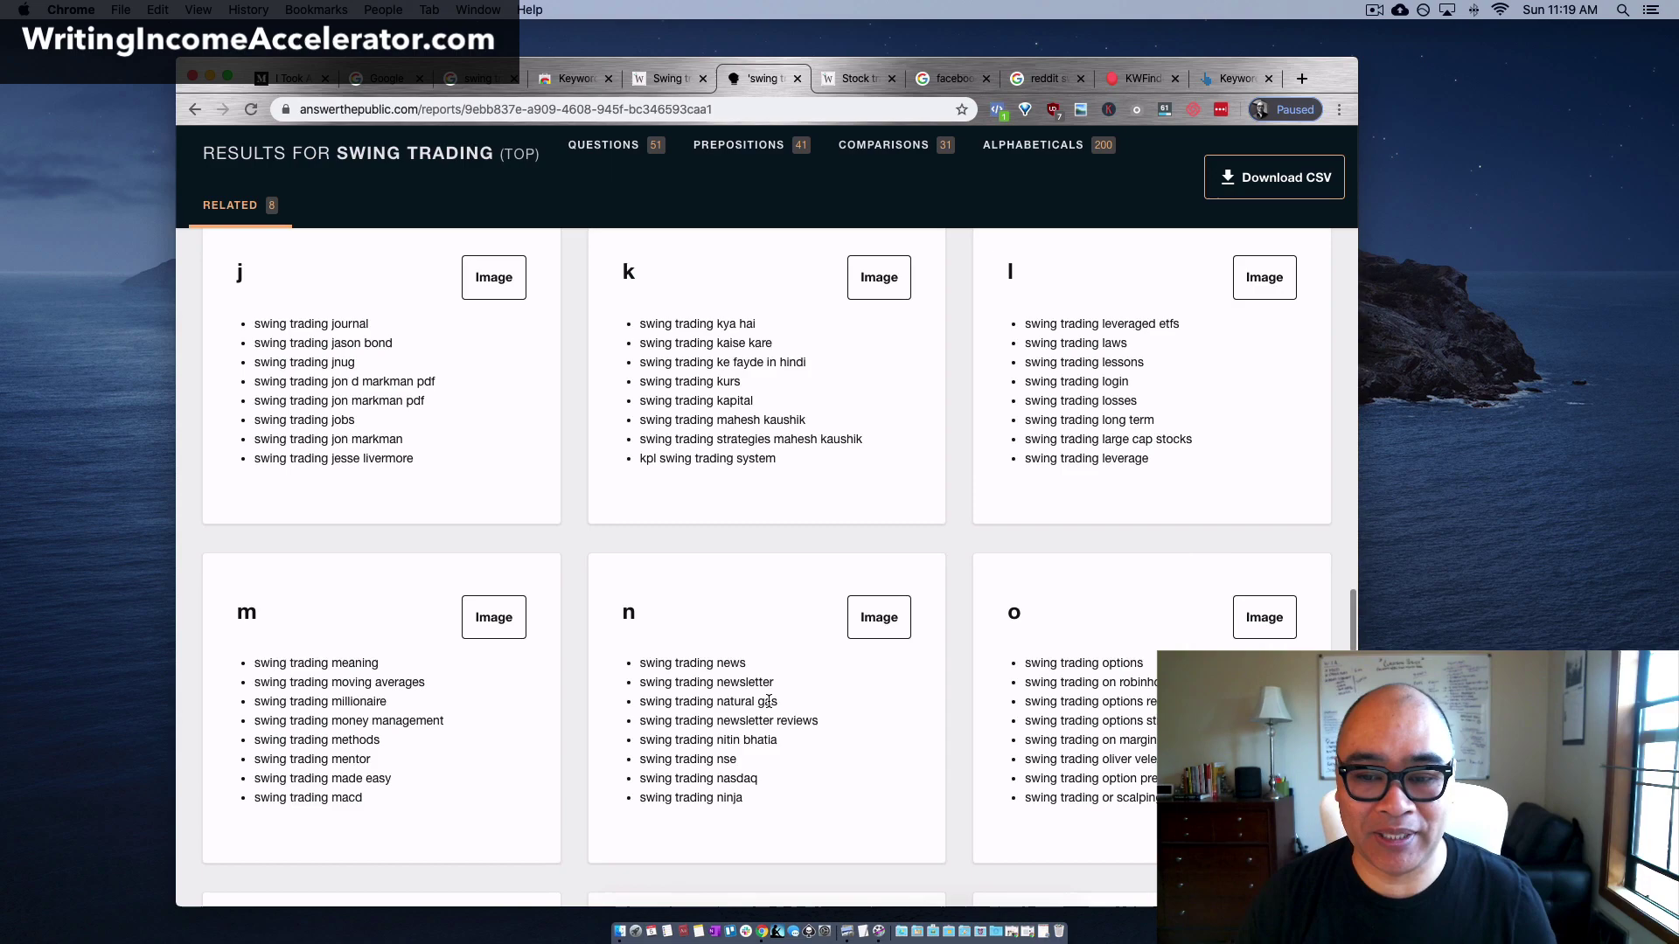
scroll(765, 735, "up", 15)
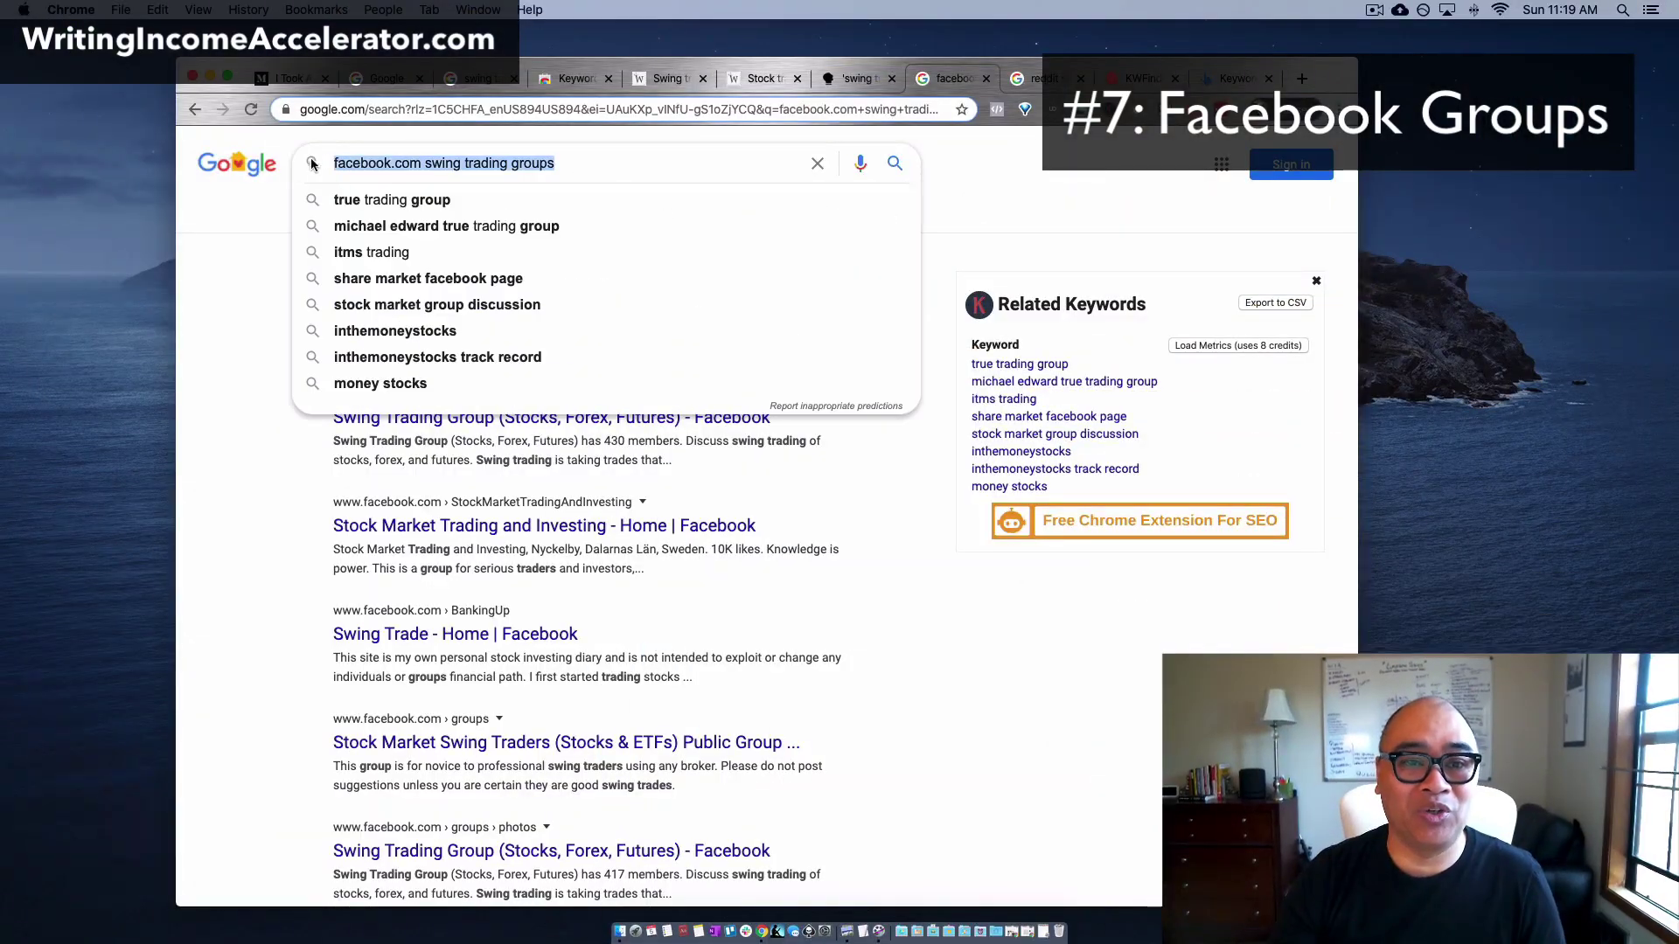
- Highlight 'swing trading' in the facebook.com groups query, then switch to the reddit swing trading results
left_click(248, 408)
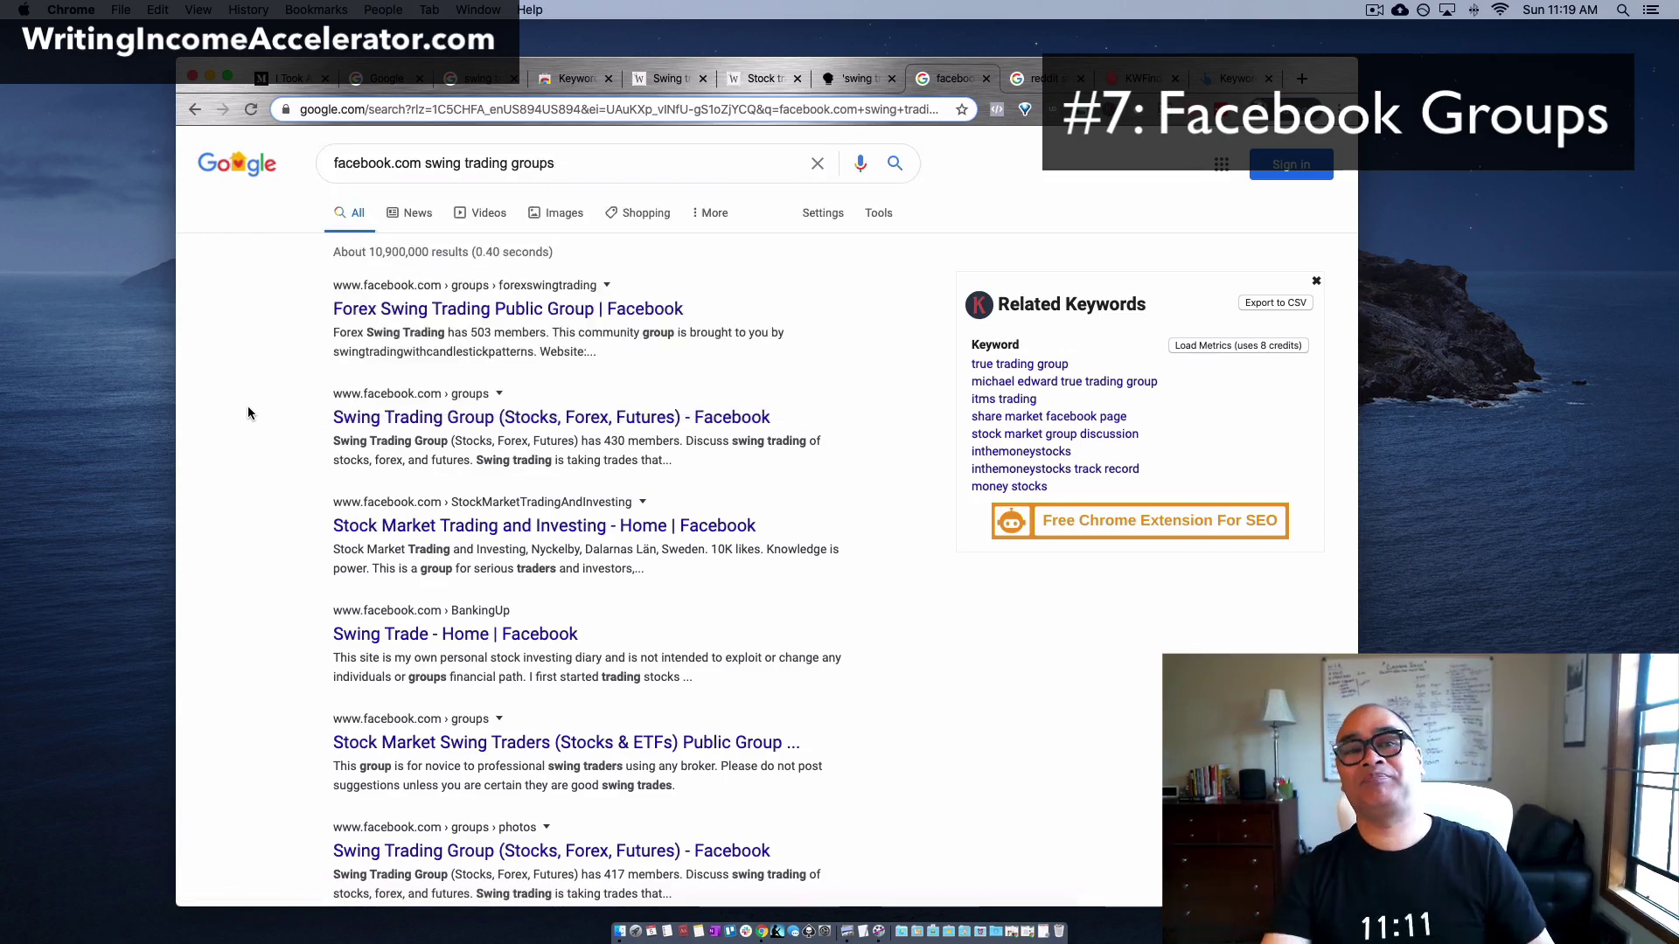
left_click(509, 155)
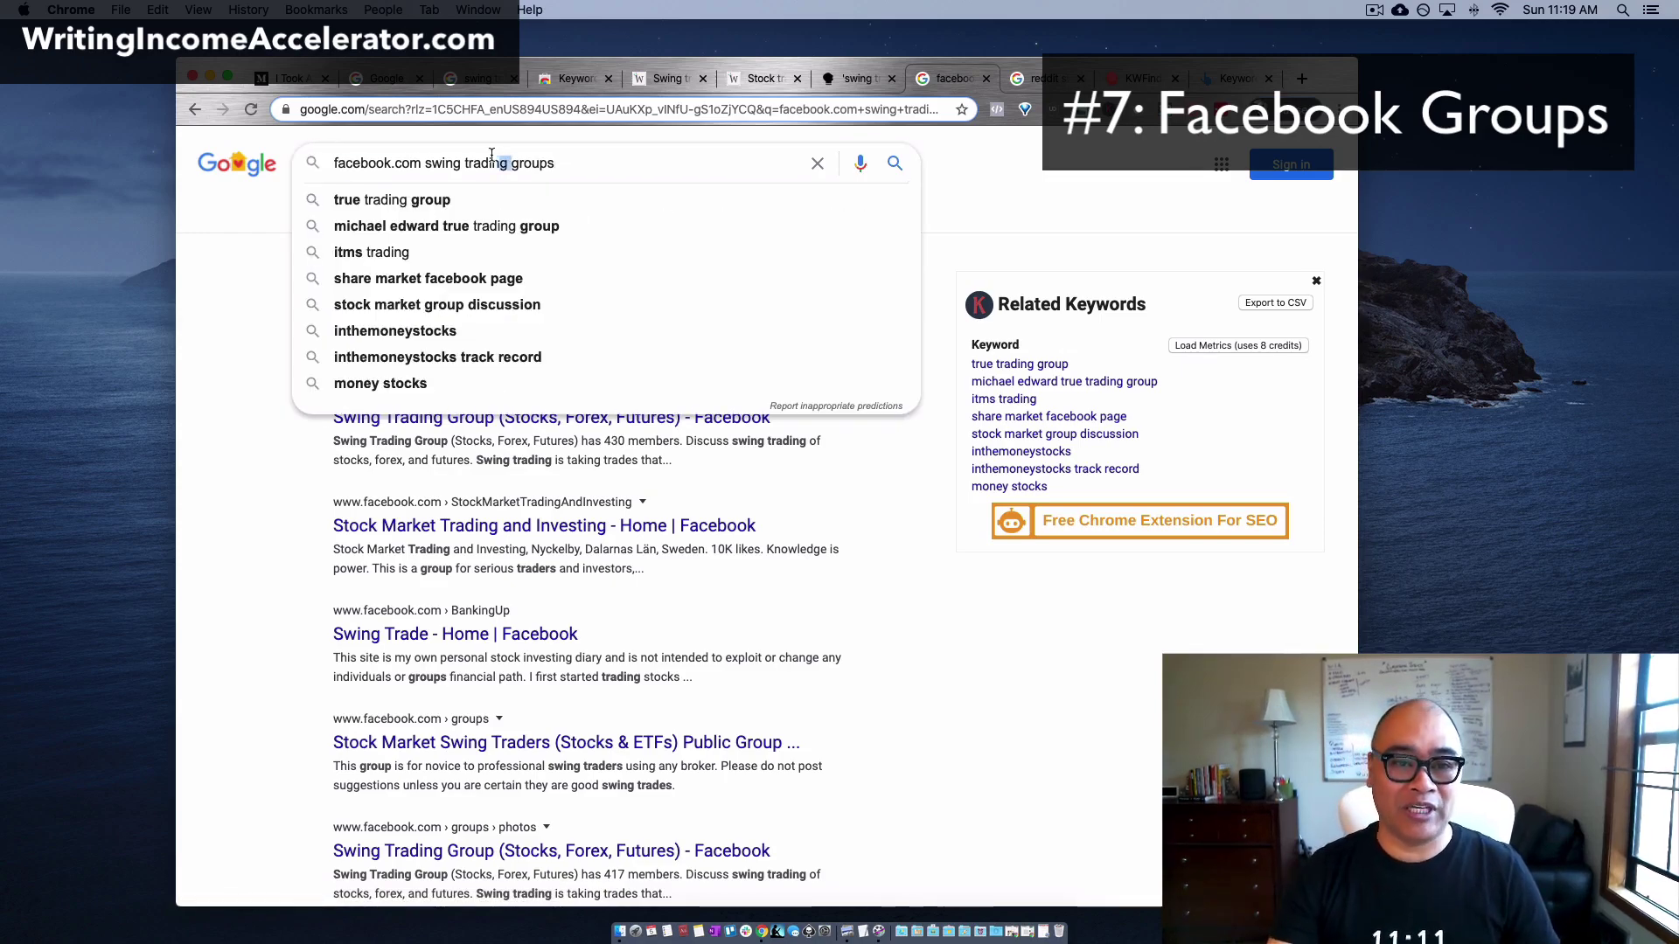
left_click_drag(509, 155, 435, 156)
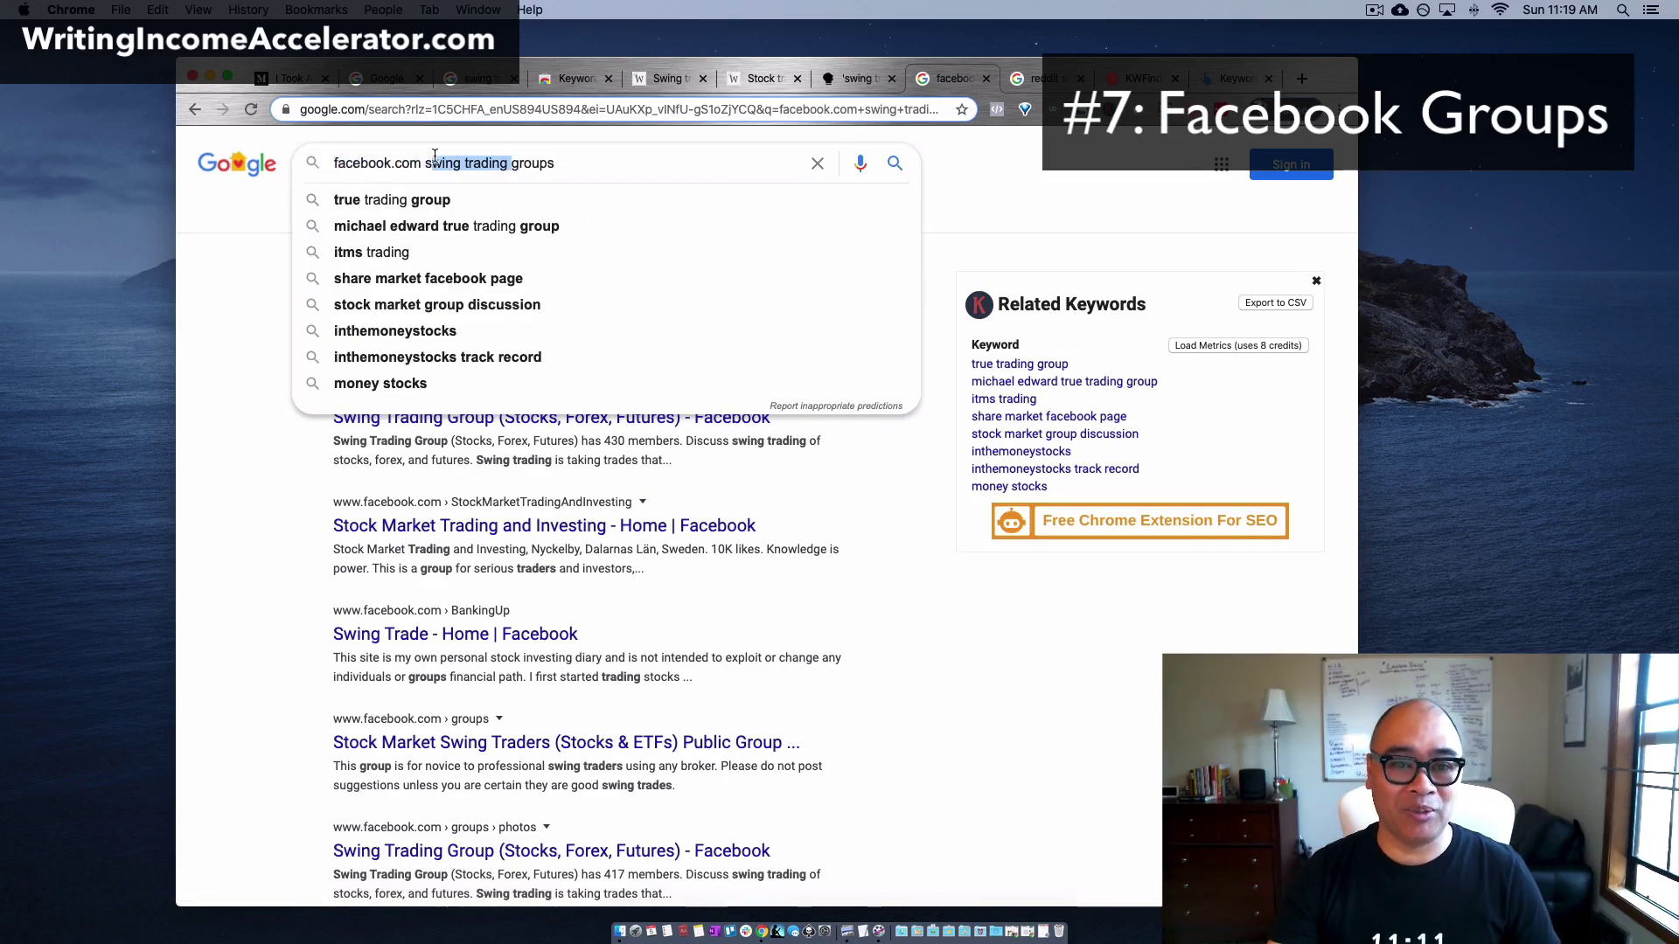
left_click(243, 406)
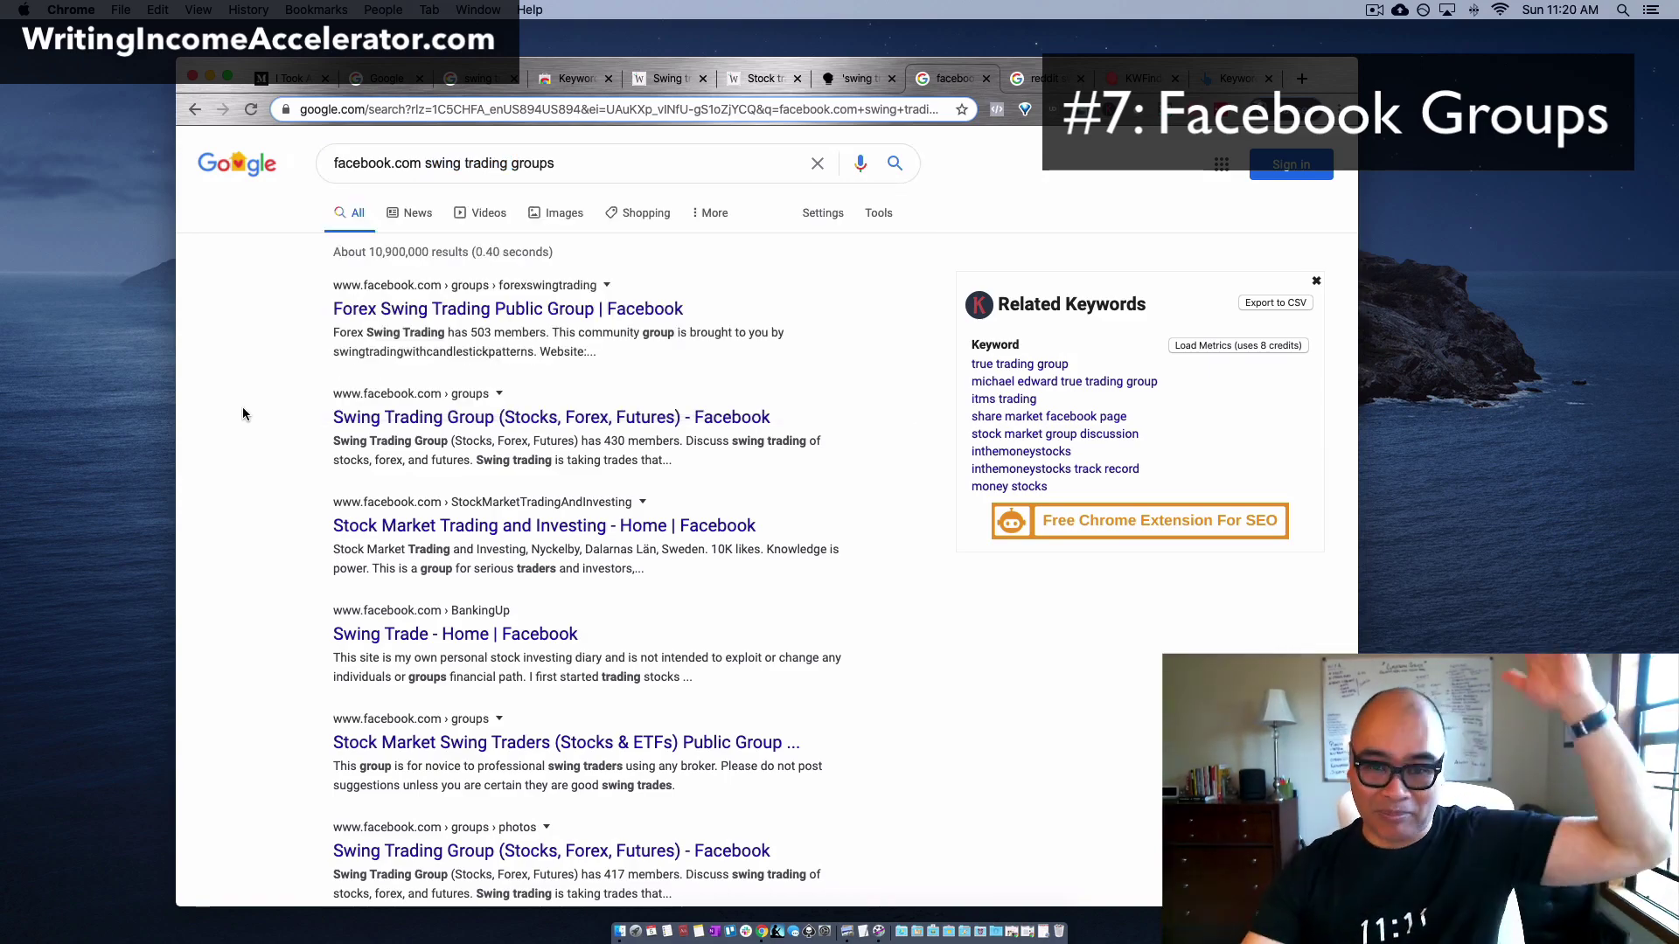
key("ctrl+Tab")
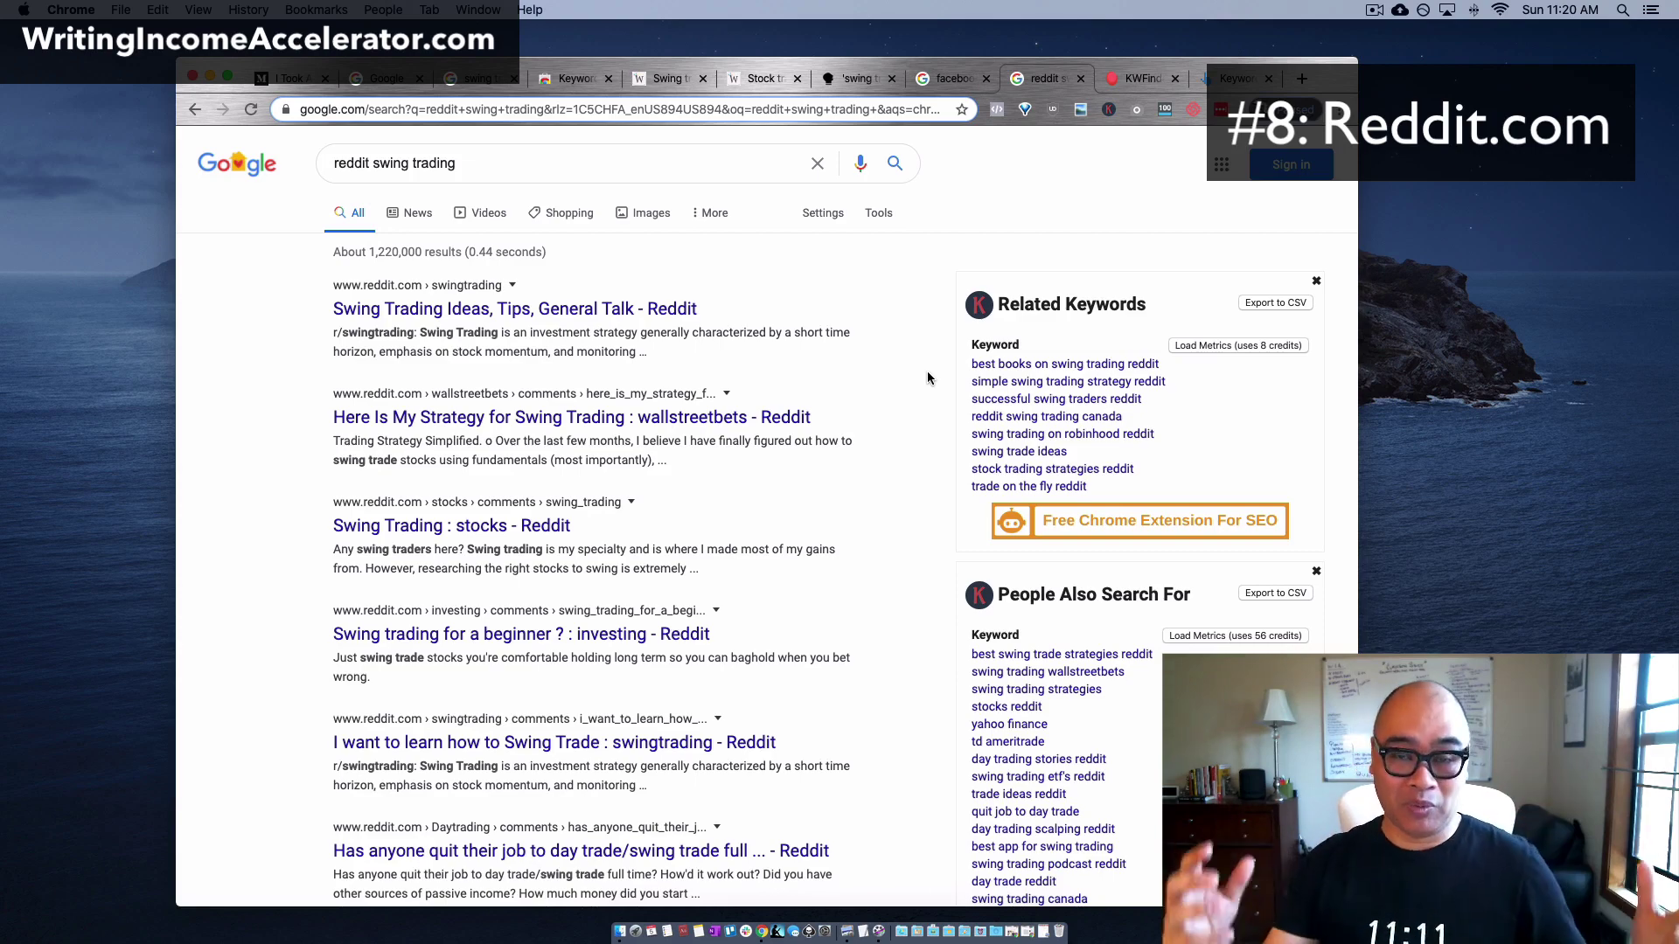
- Drag the Ahrefs tab left to show the swing trading overview (difficulty 23, 12K searches)
left_click_drag(1239, 79, 1201, 82)
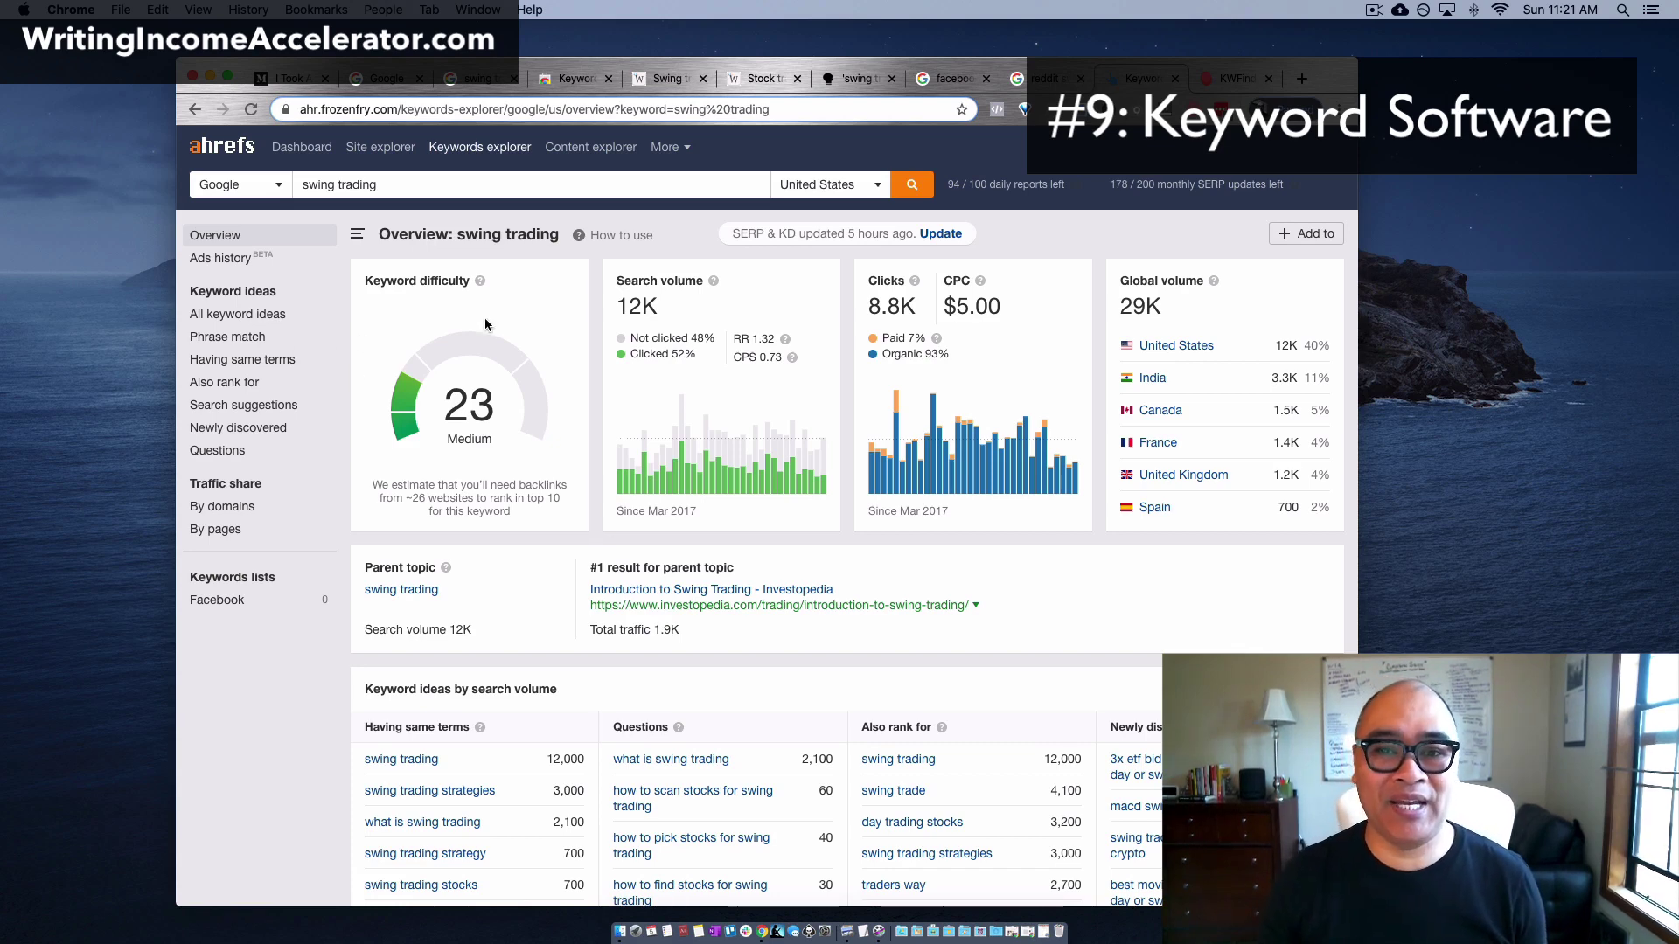
- Review the Ahrefs swing trading overview, highlighting the Keyword ideas heading and the search term
scroll(408, 337, "down", 5)
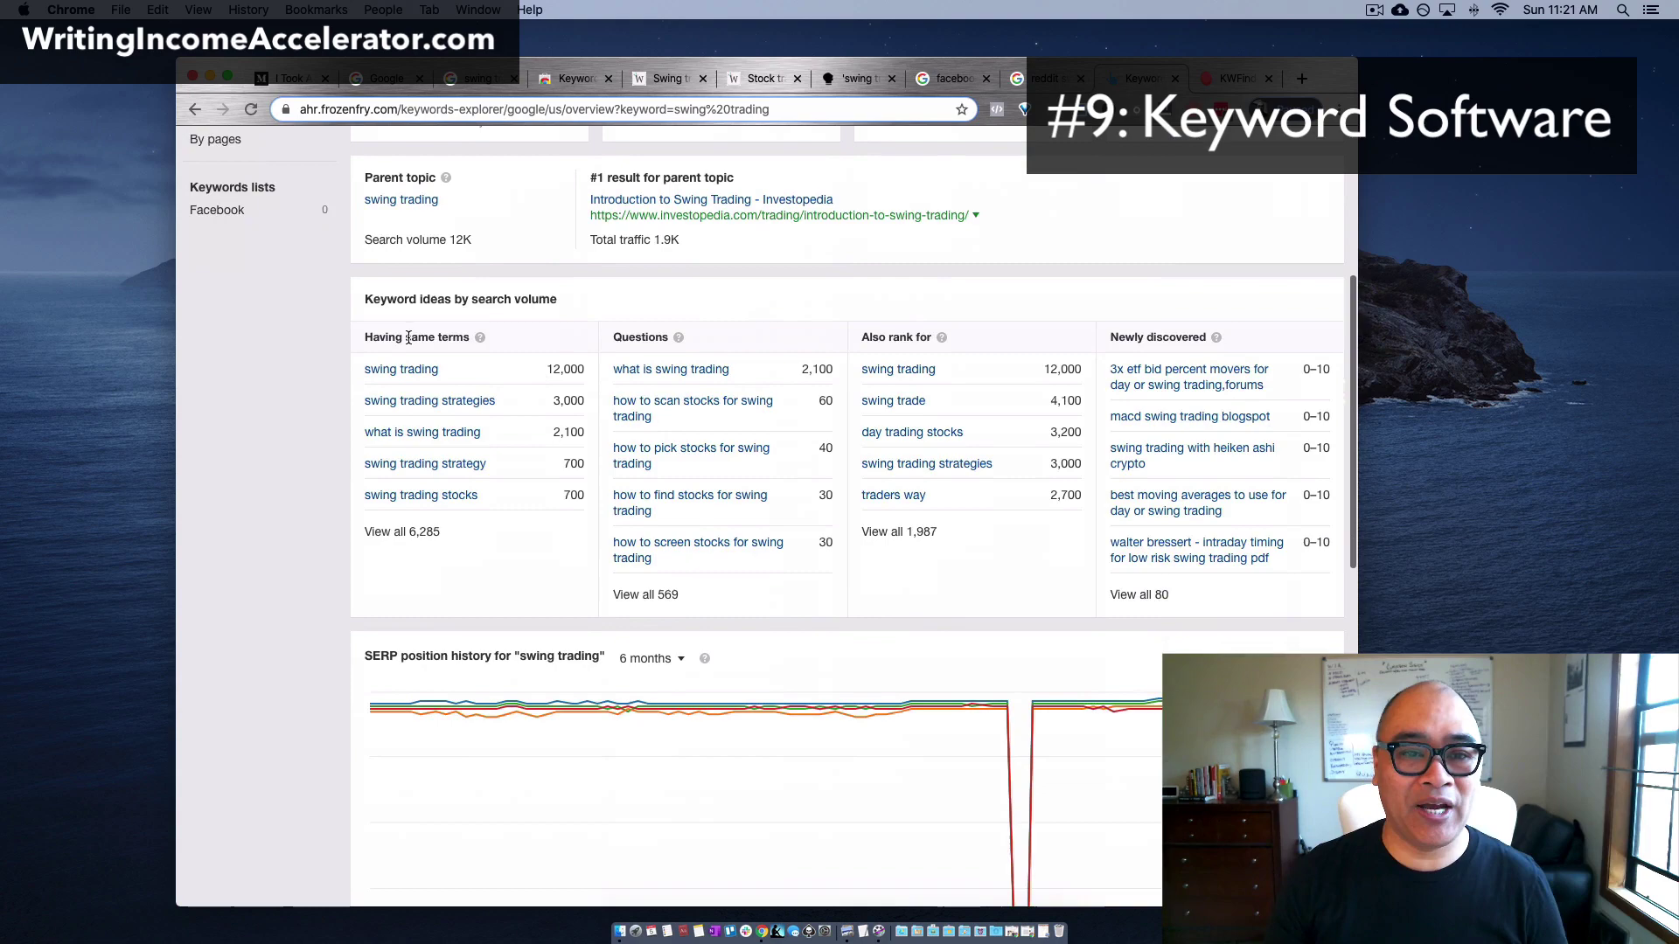
left_click_drag(356, 305, 557, 305)
scroll(557, 305, "up", 5)
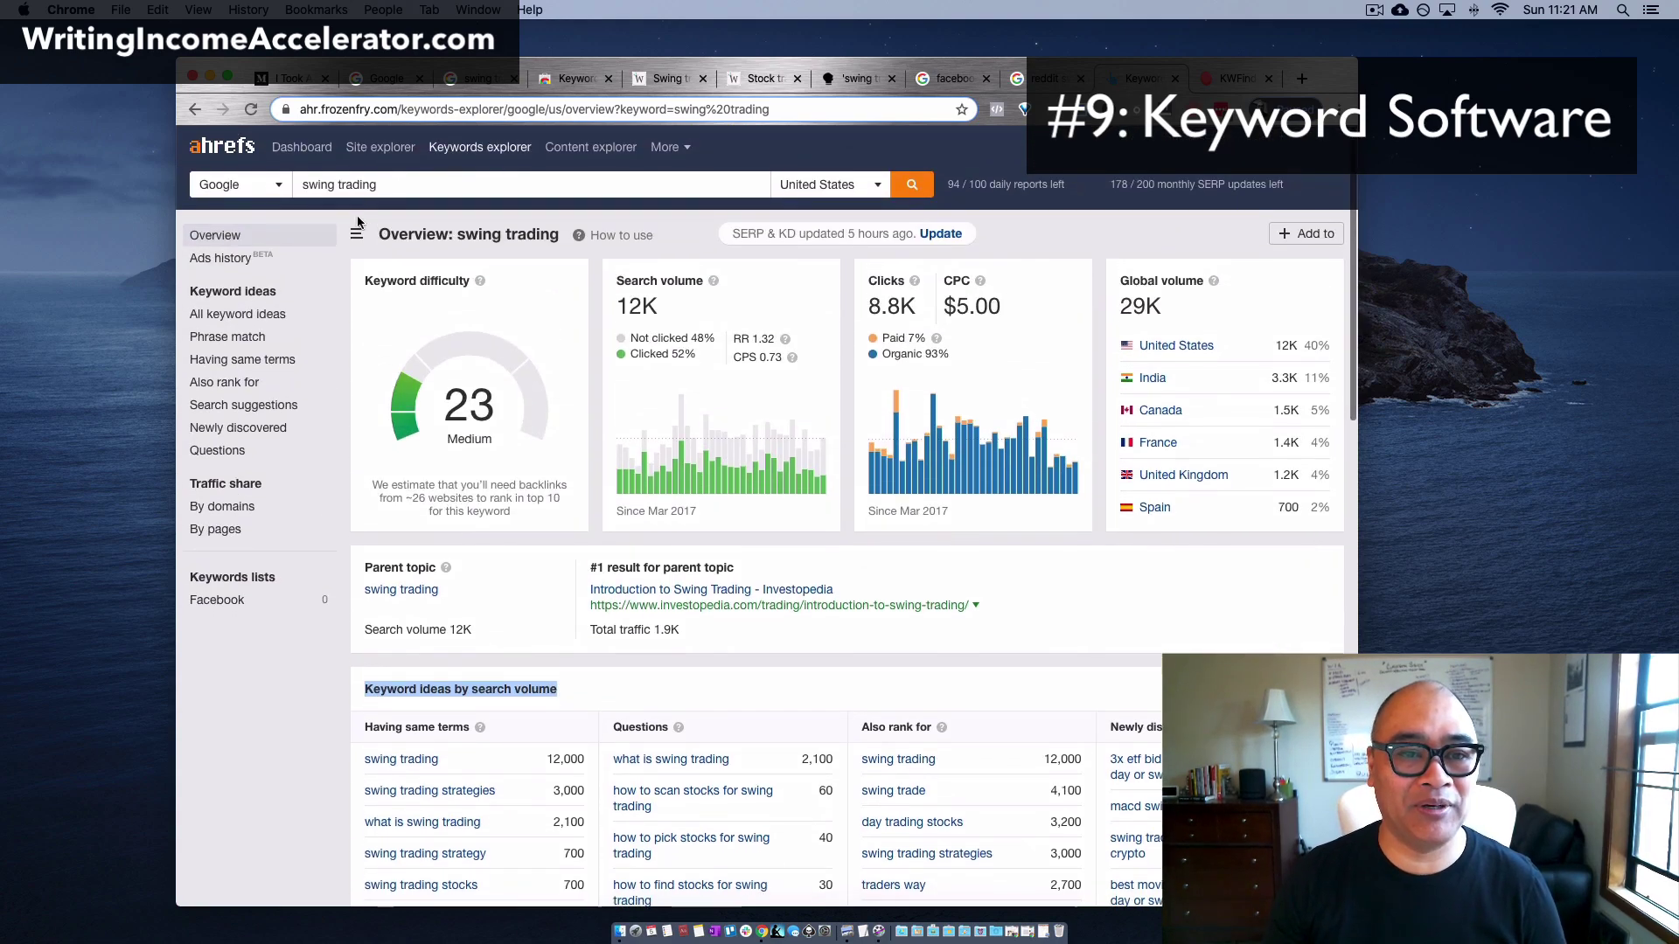
left_click(477, 154)
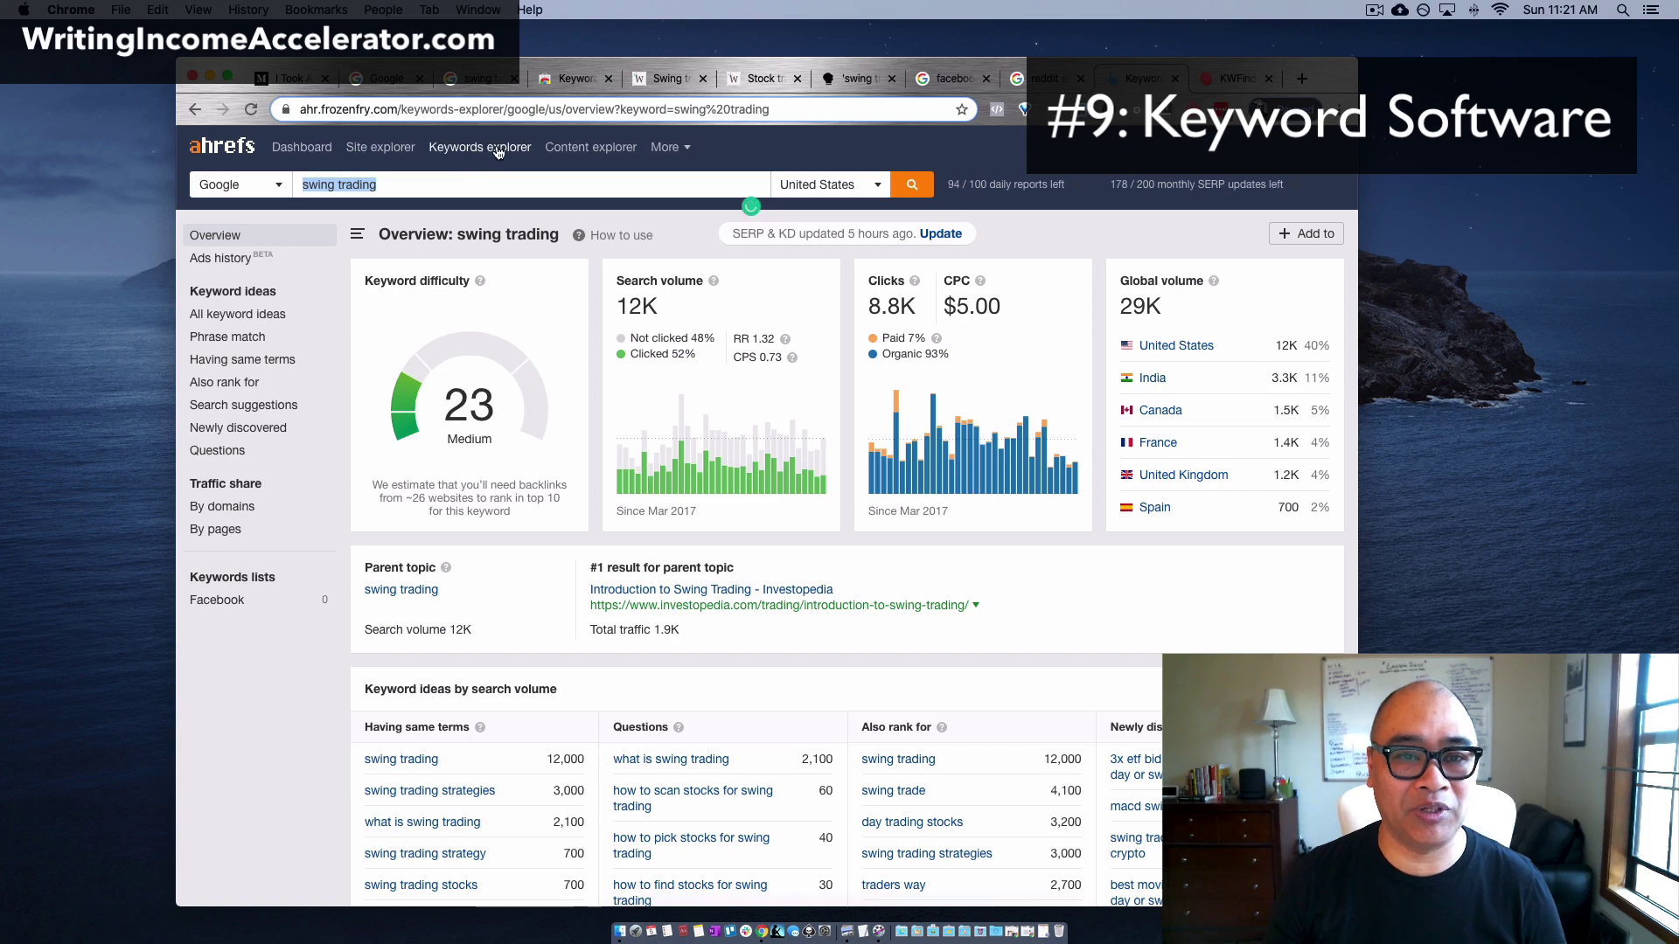
scroll(430, 631, "down", 5)
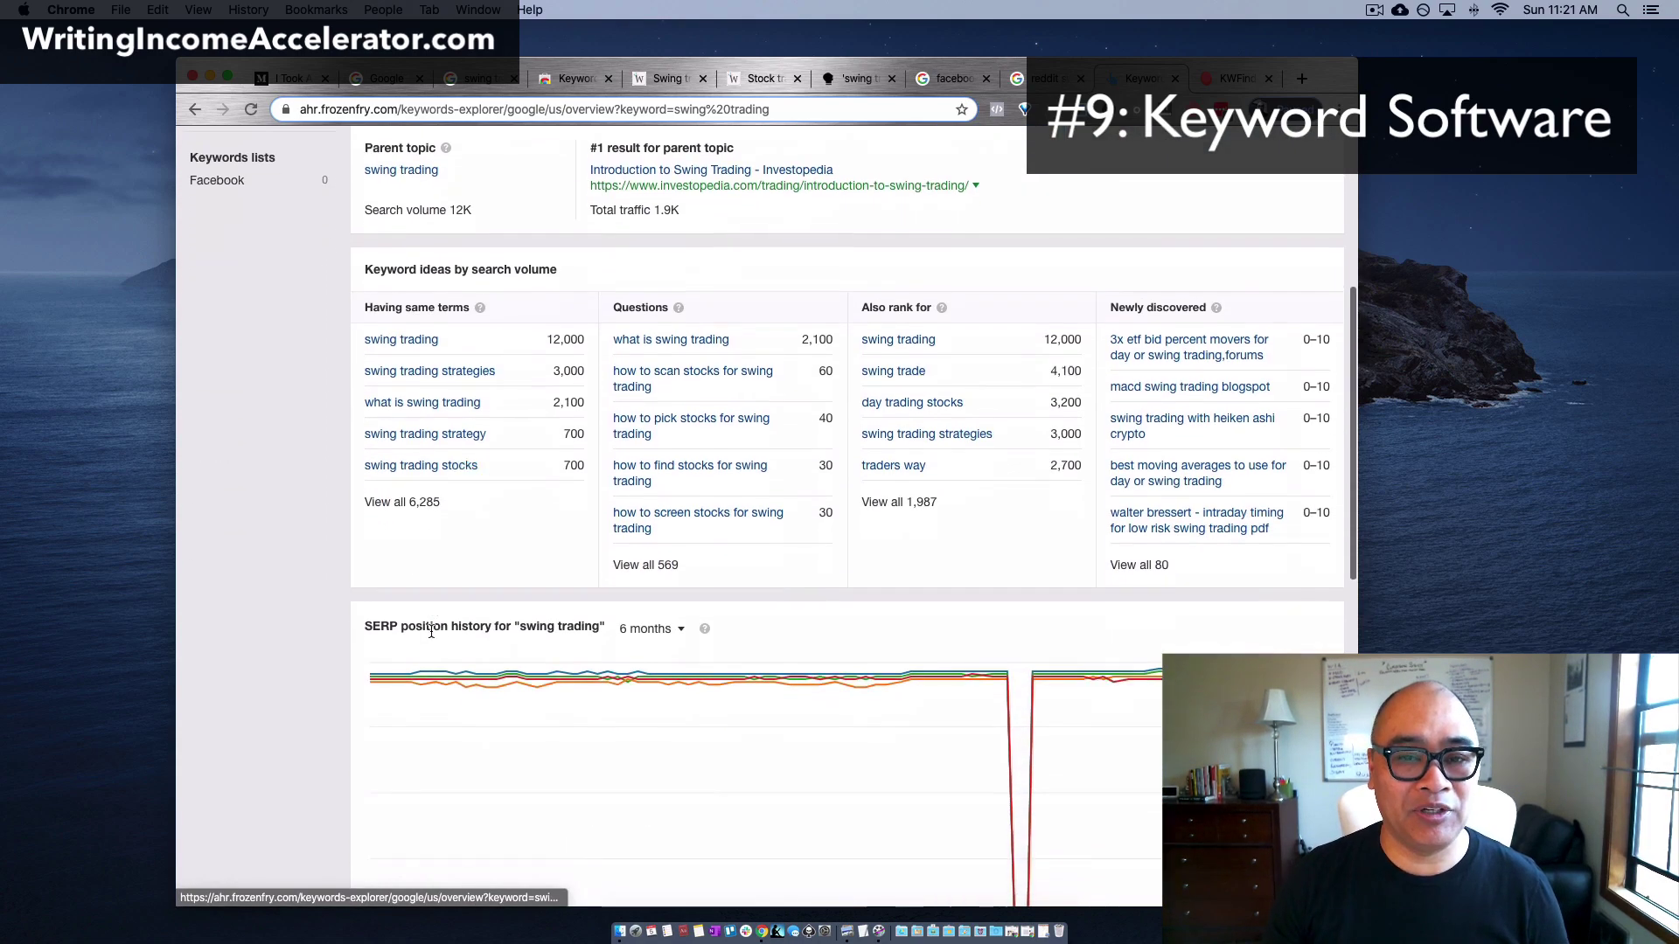
scroll(431, 631, "up", 3)
scroll(679, 383, "down", 2)
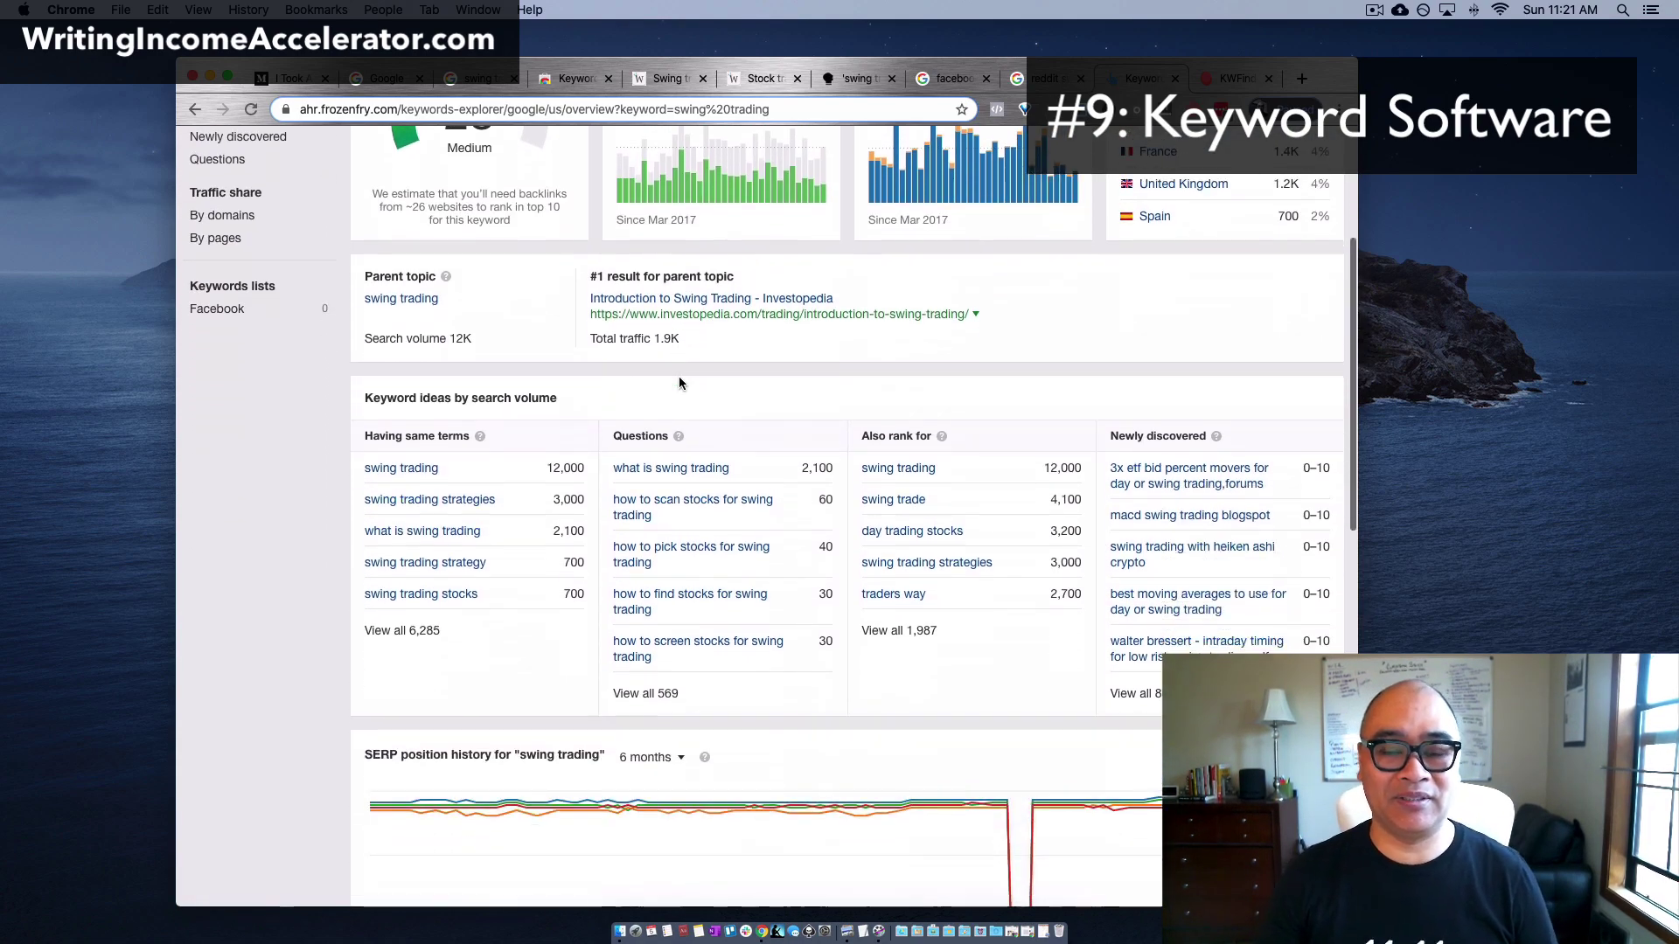
scroll(680, 383, "up", 4)
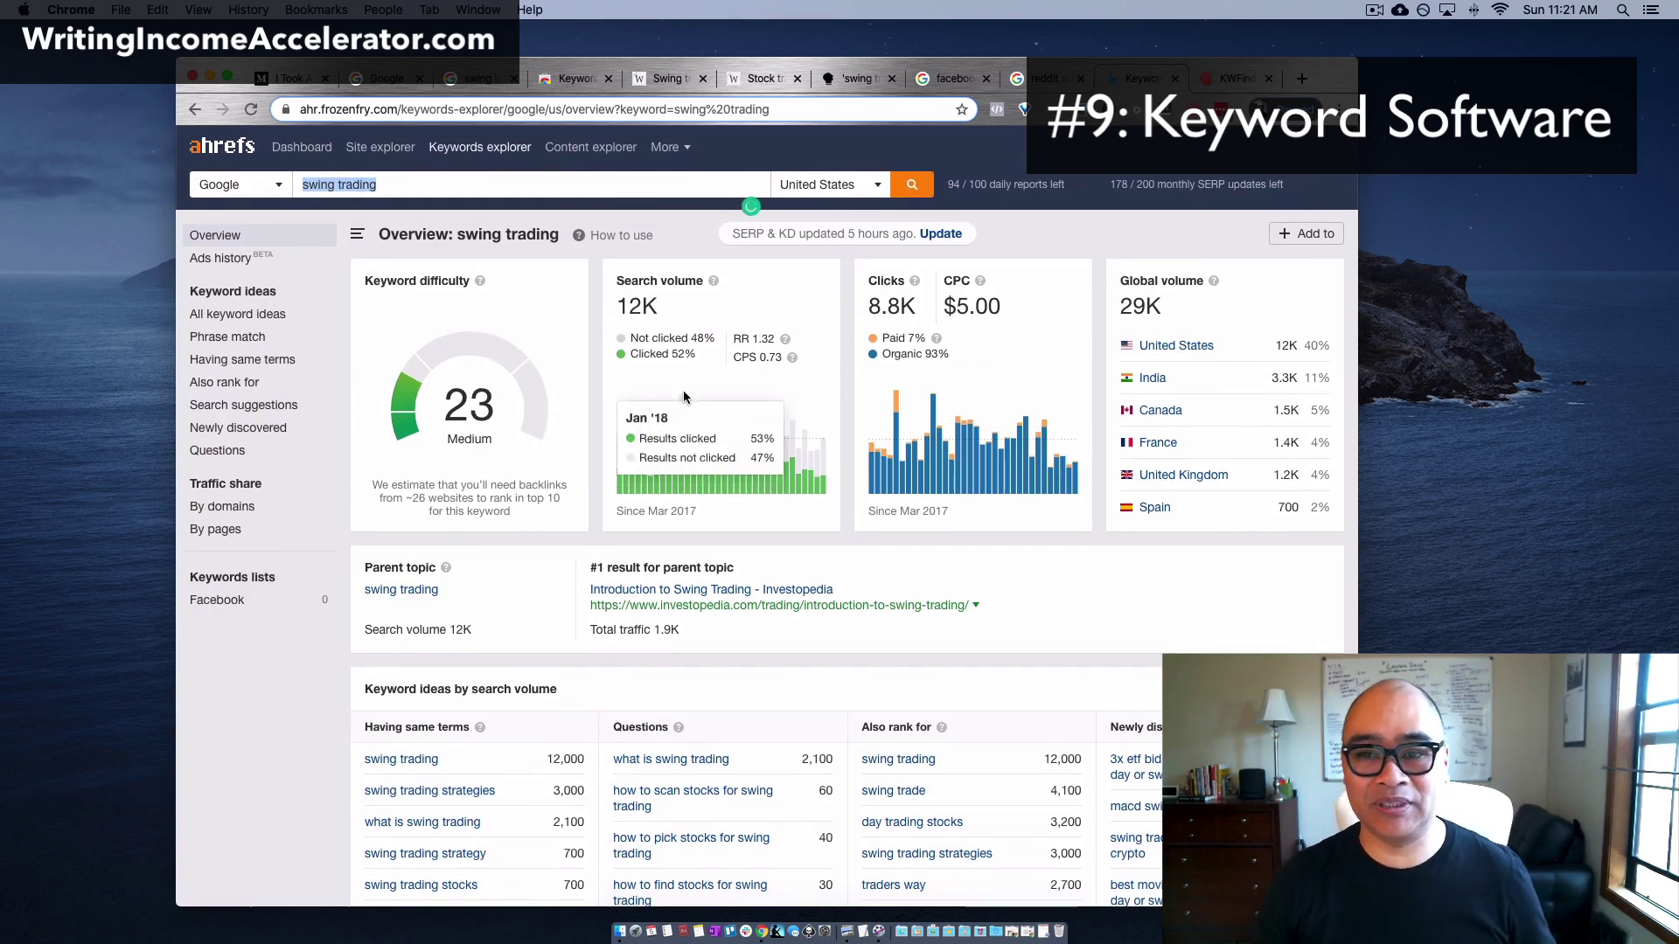
scroll(684, 397, "down", 6)
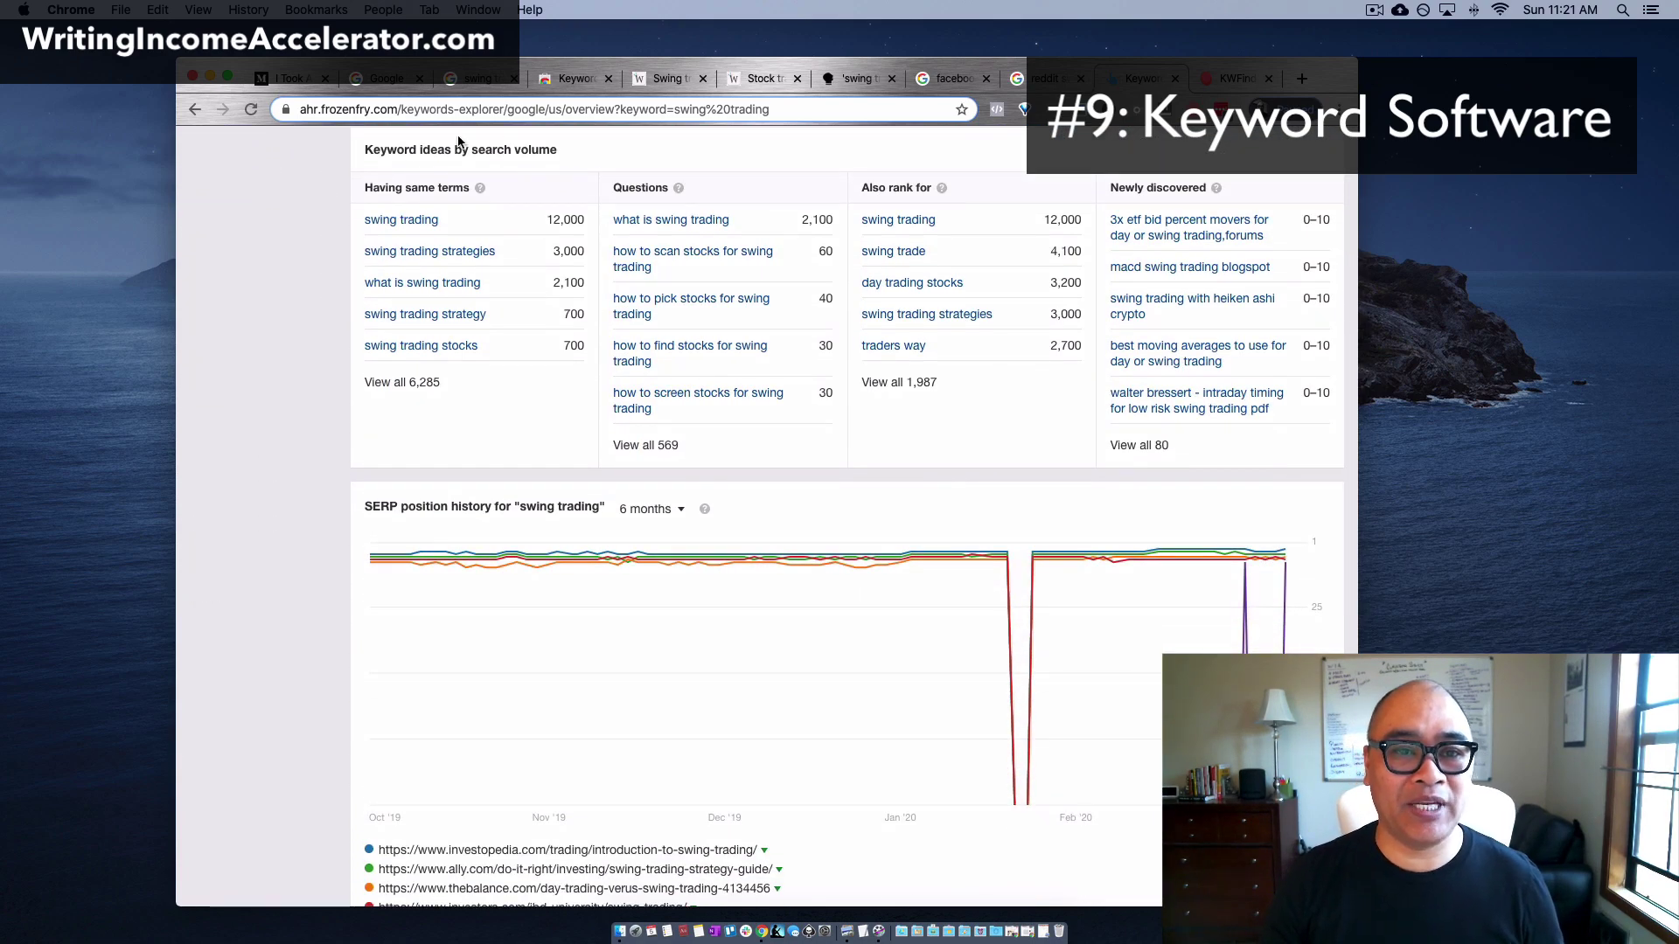
- Highlight the Keyword ideas heading and Questions column, then switch to the KWFinder site
left_click_drag(369, 147, 544, 163)
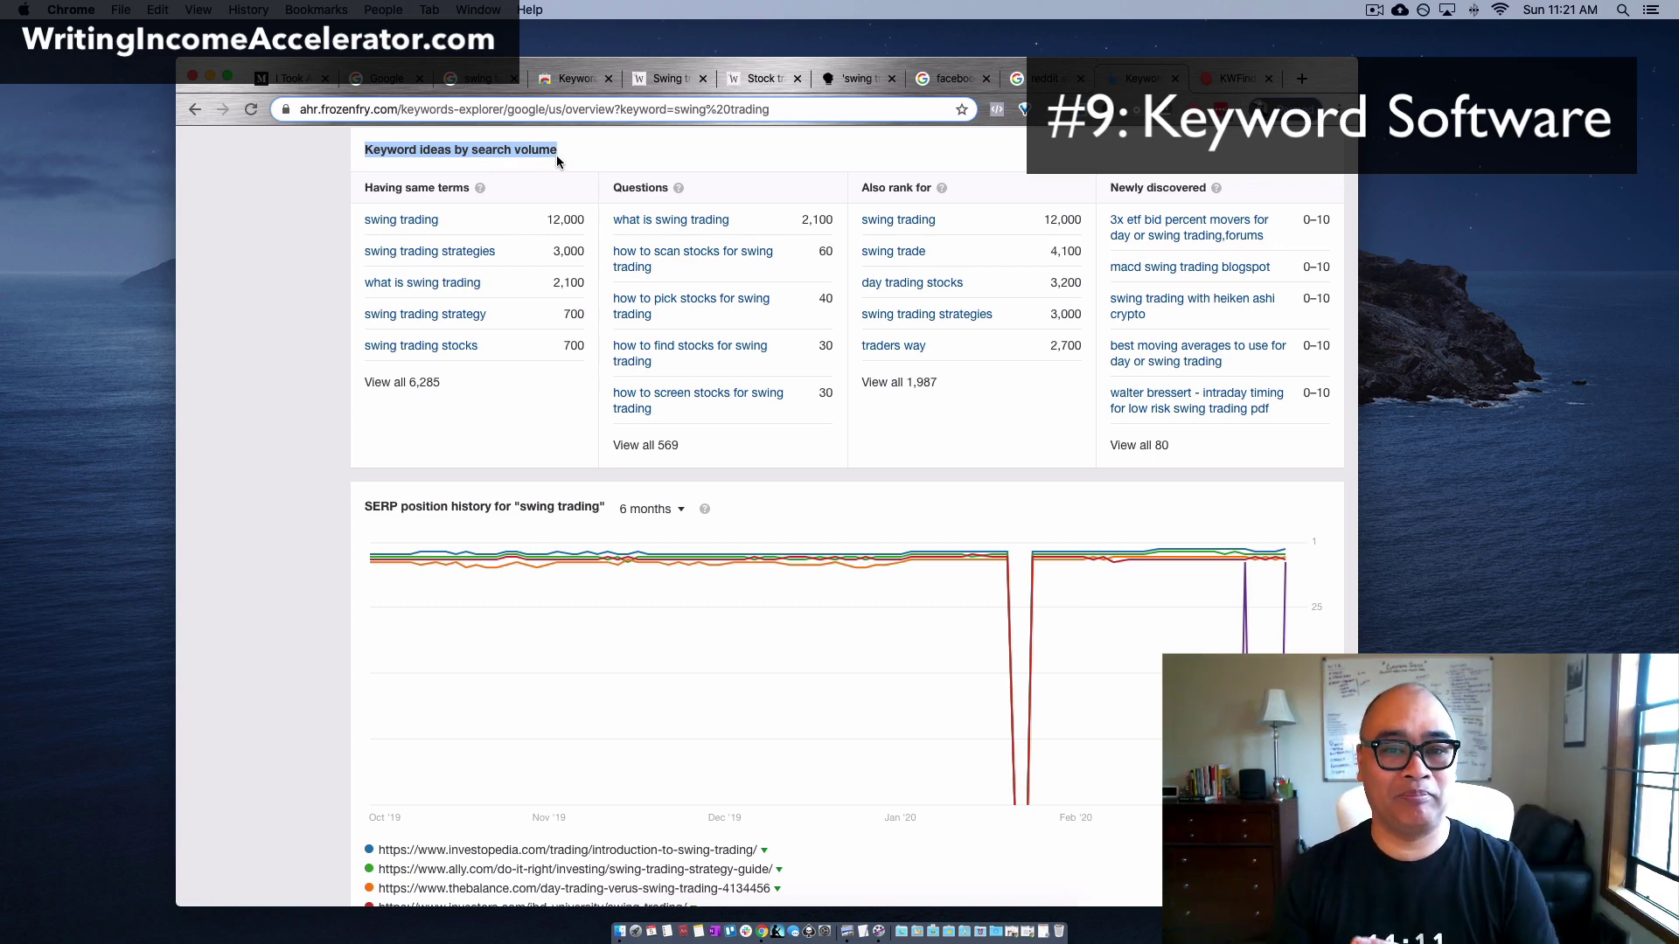
double_click(638, 186)
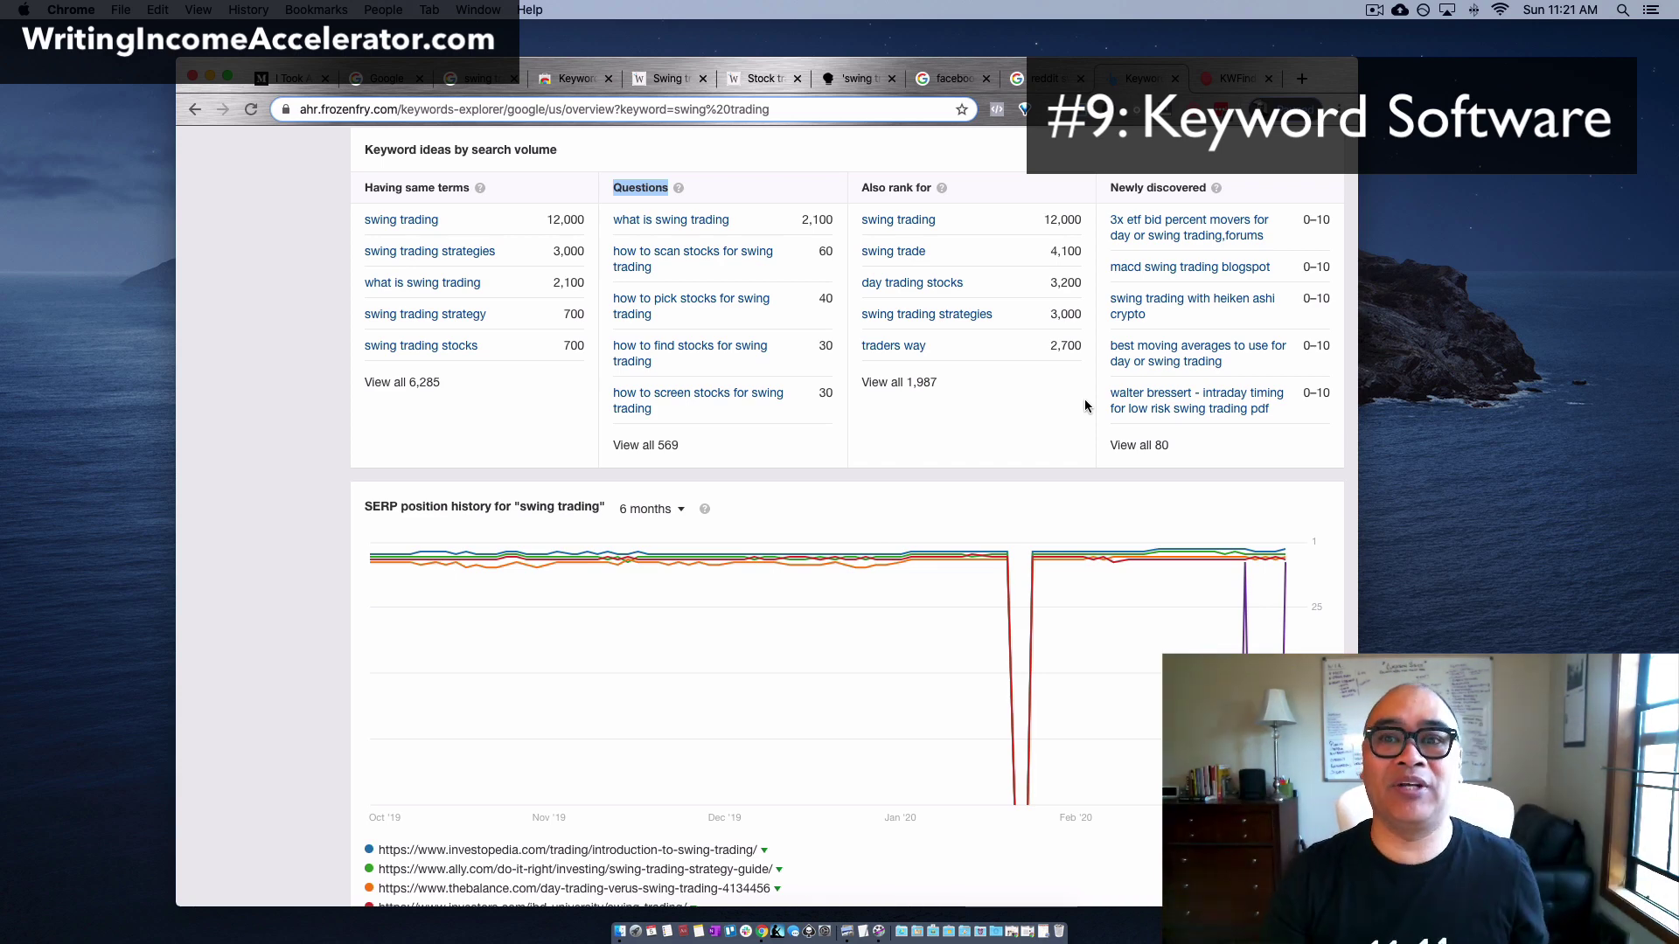
left_click(1238, 86)
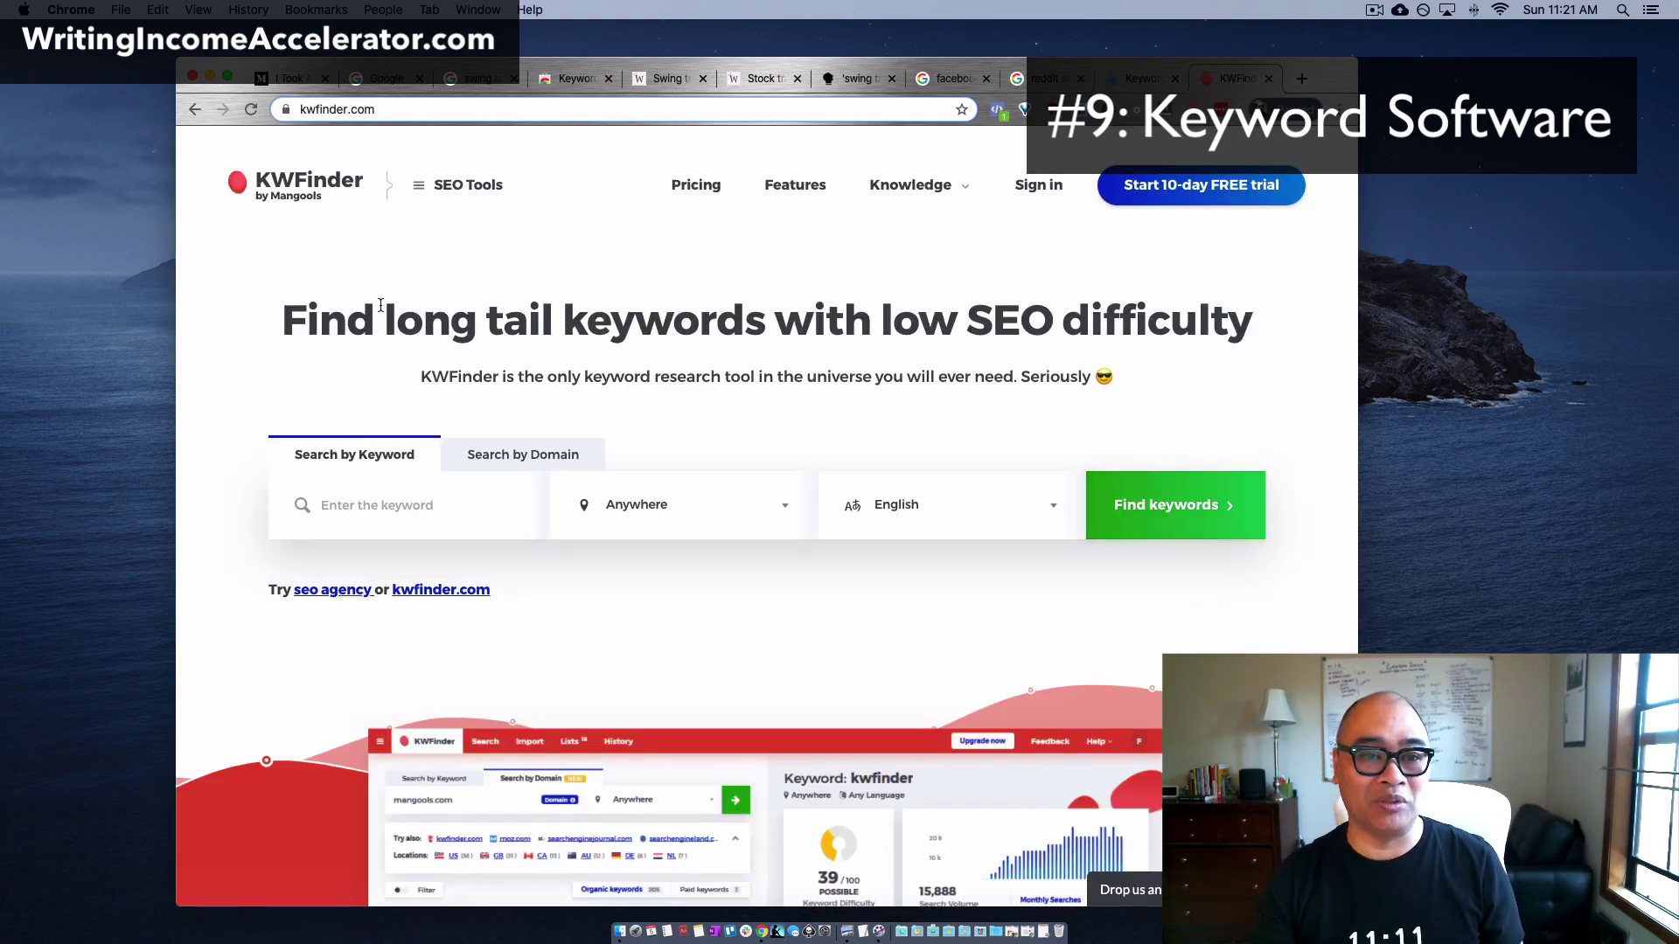
double_click(324, 114)
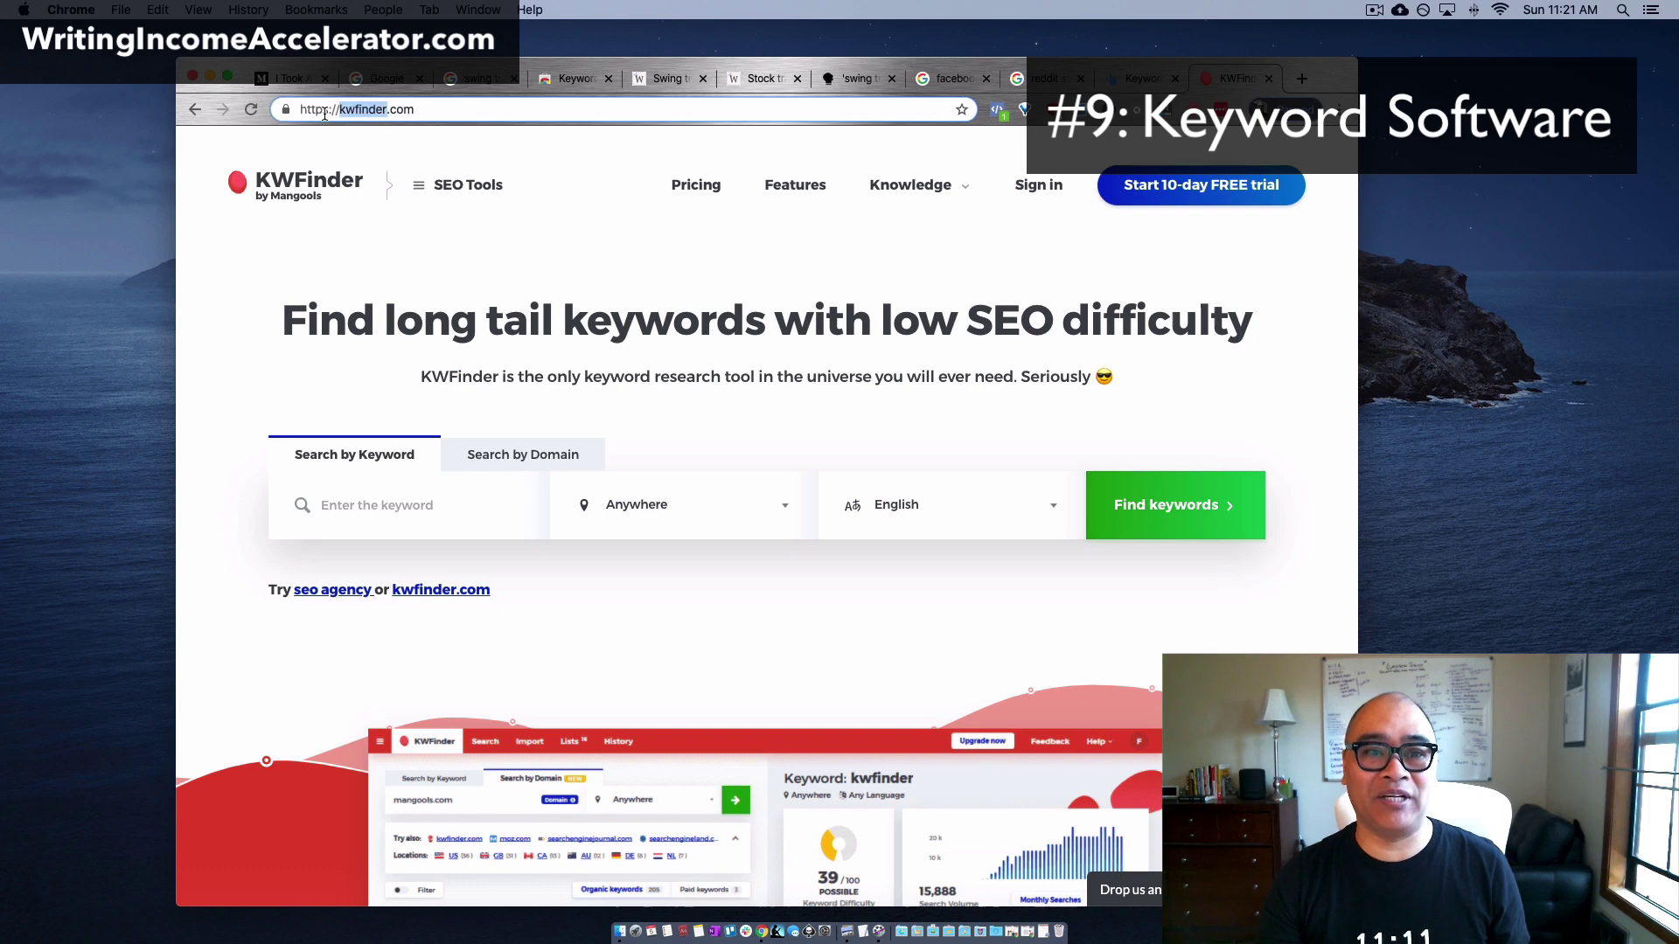
left_click(351, 511)
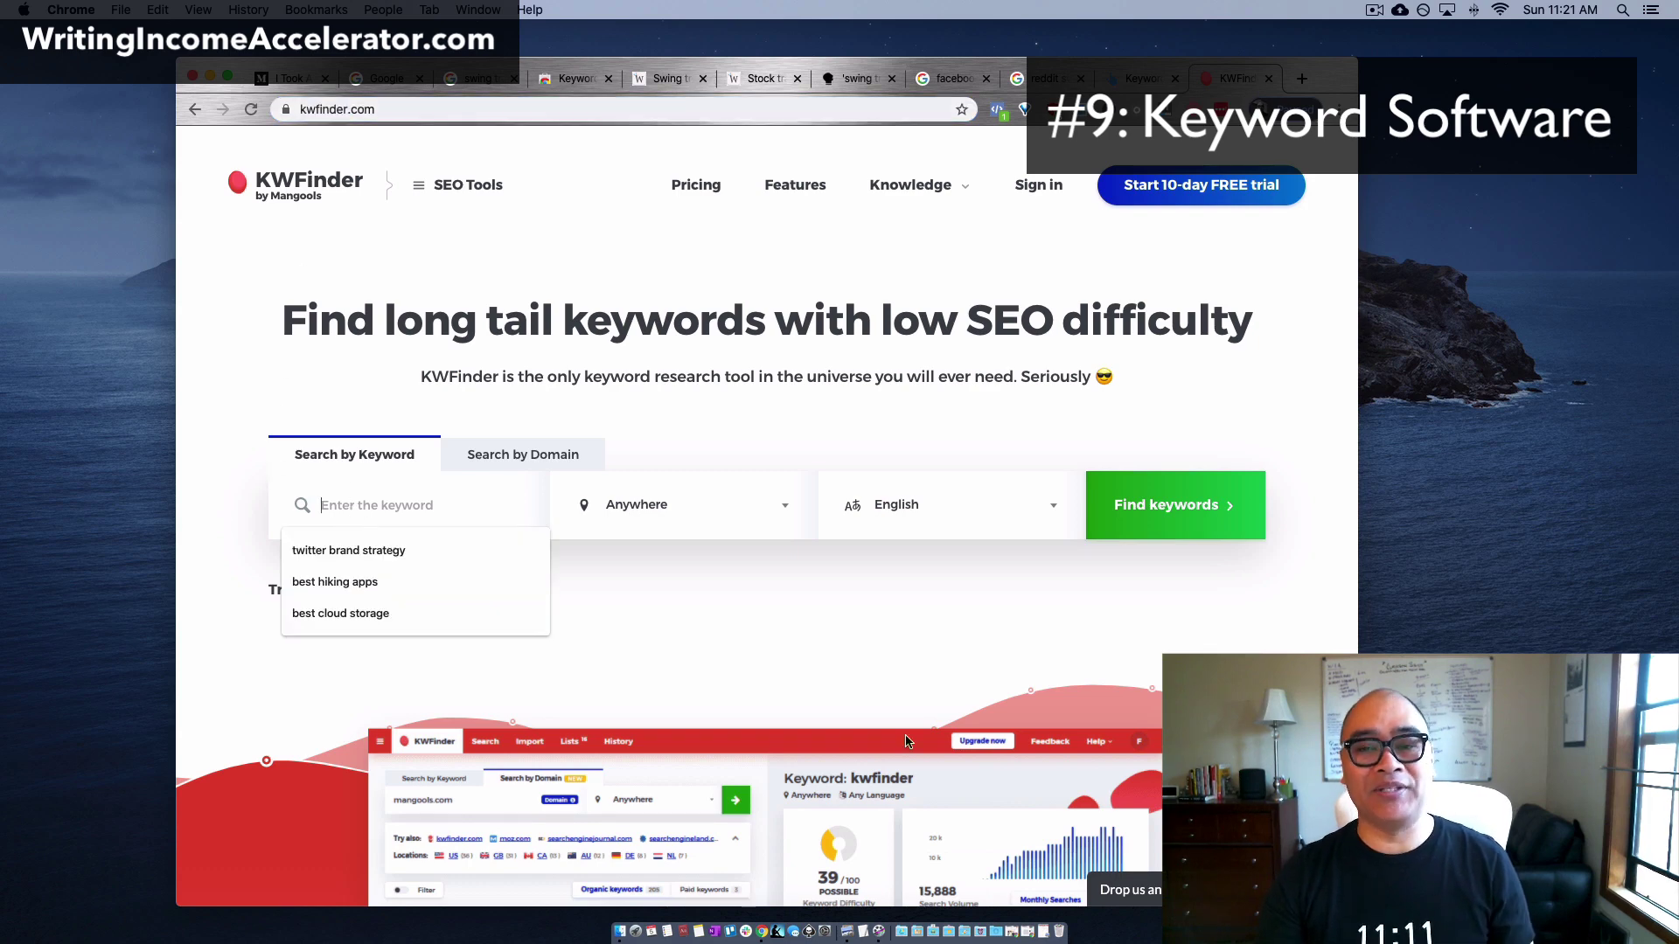
left_click(927, 621)
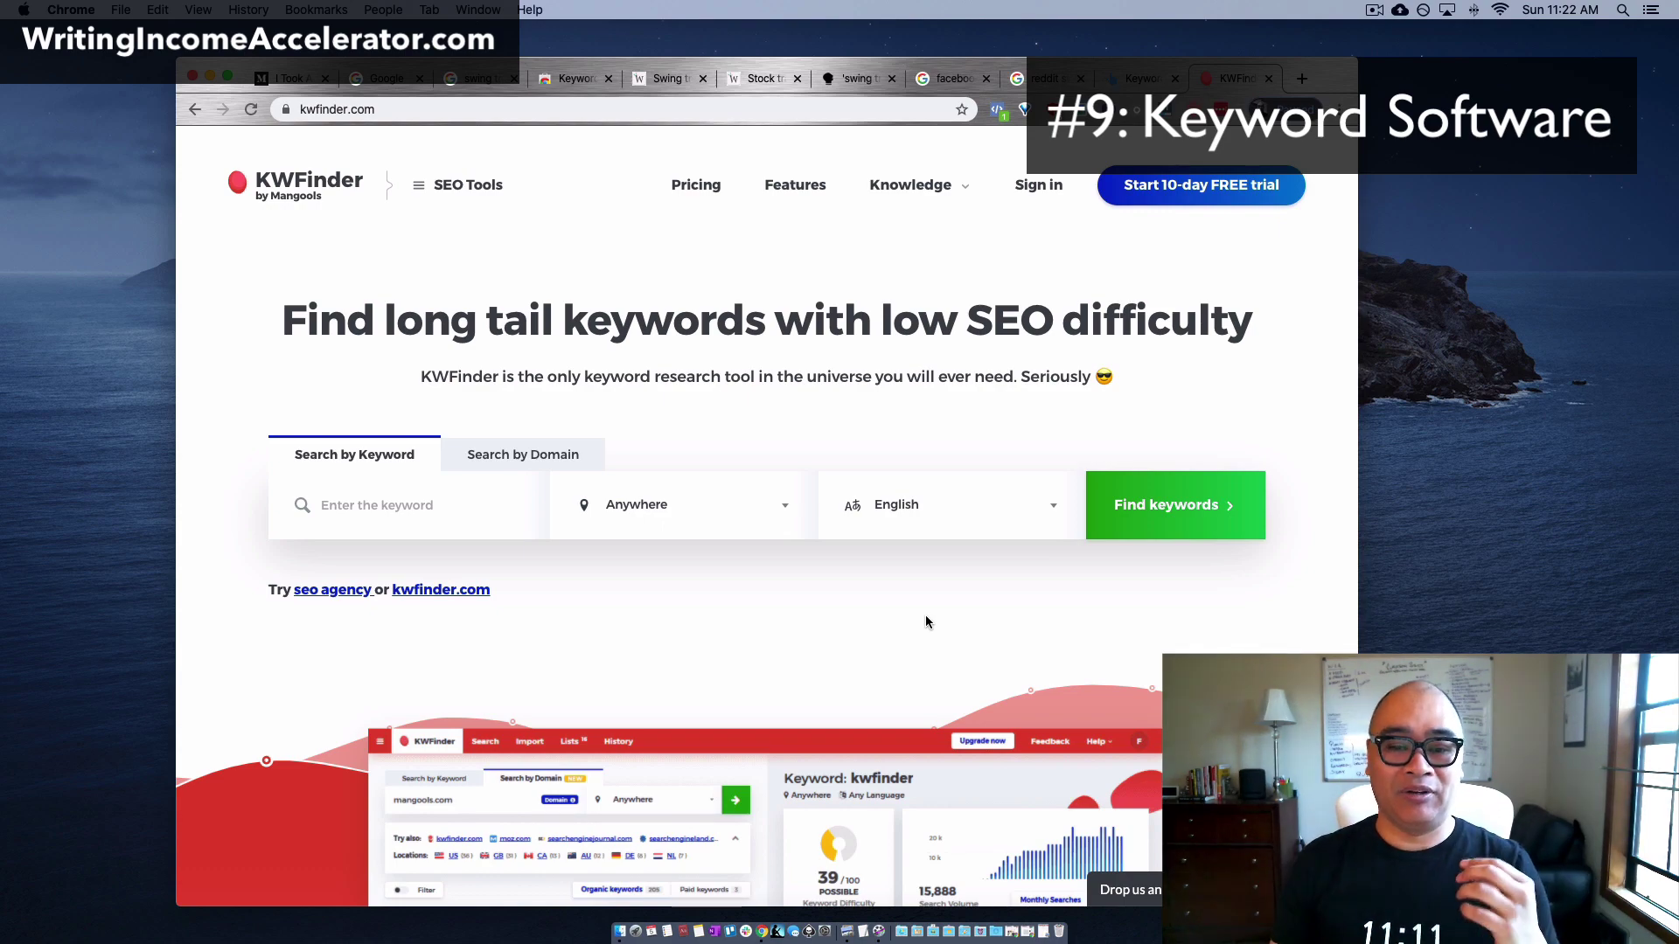
scroll(926, 615, "down", 5)
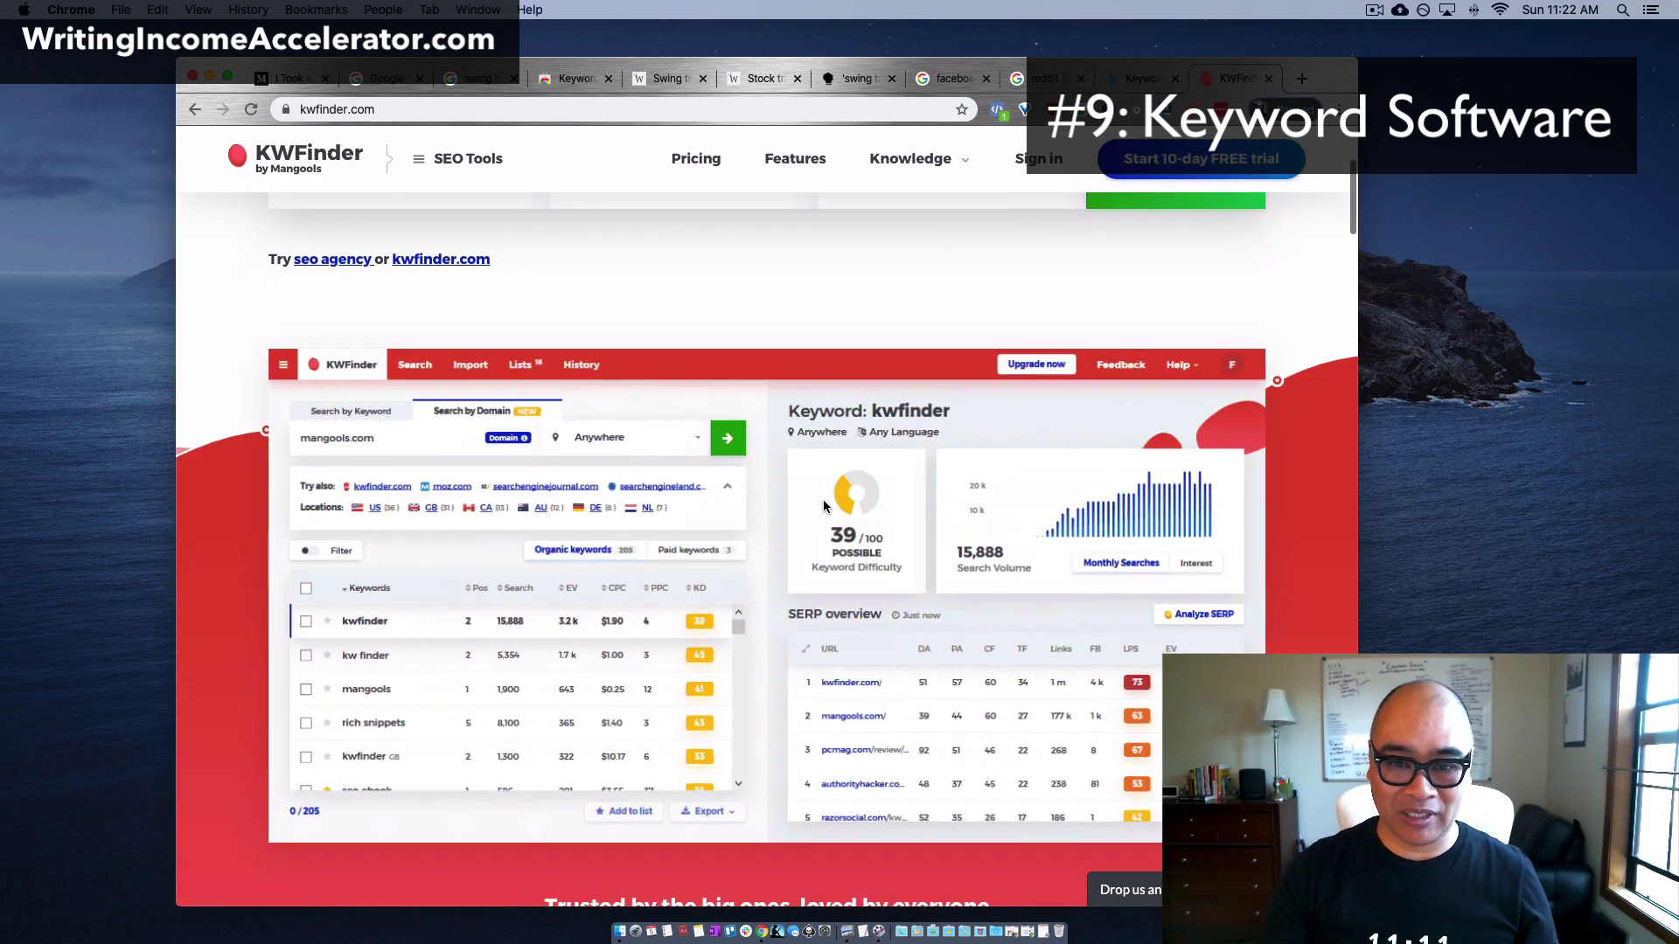